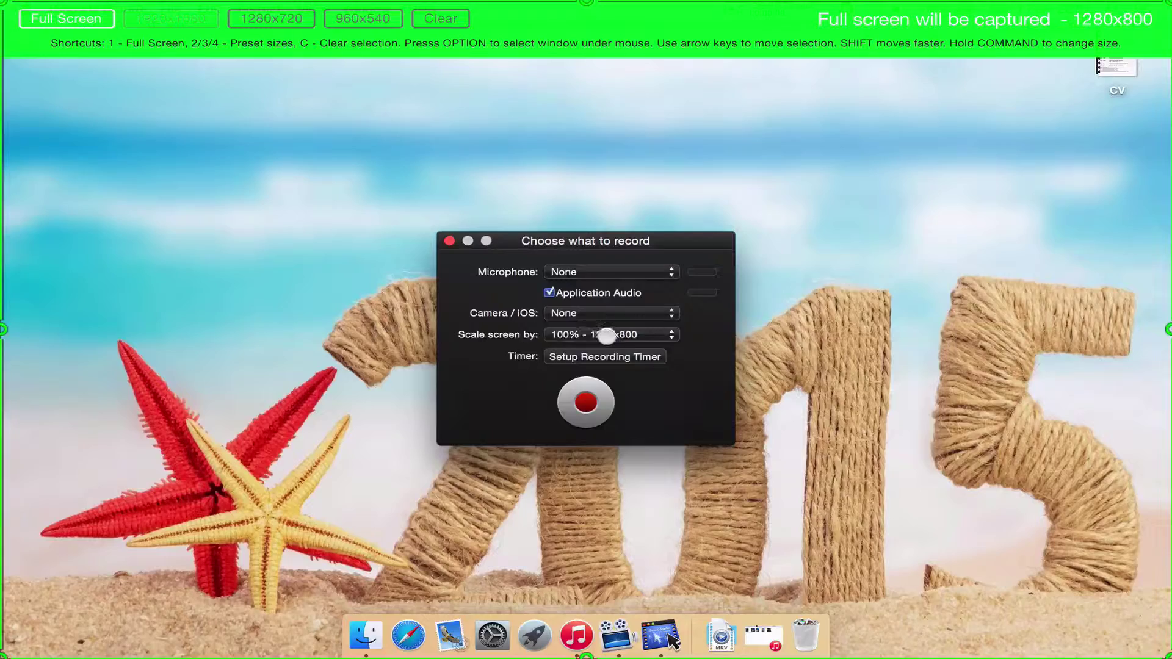
# Keep the full-screen recording scale at 100% (1280x800).
pyautogui.click(607, 335)
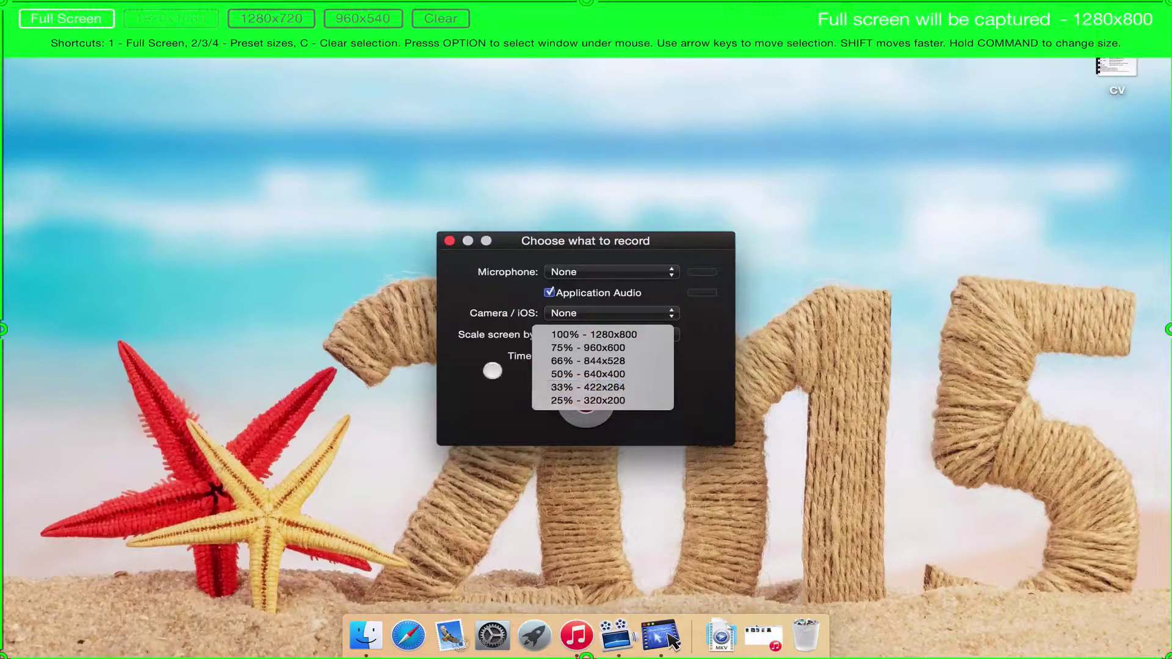
pyautogui.click(492, 371)
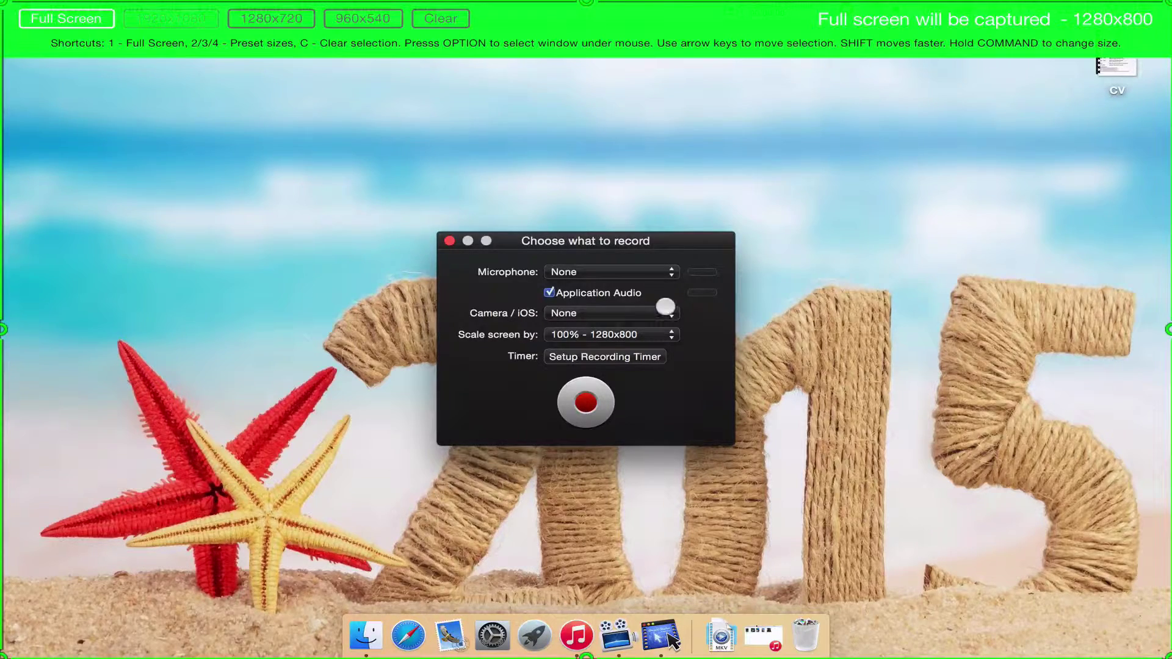
# Record the full screen, then stop the recording from the menu bar status item.
pyautogui.click(593, 404)
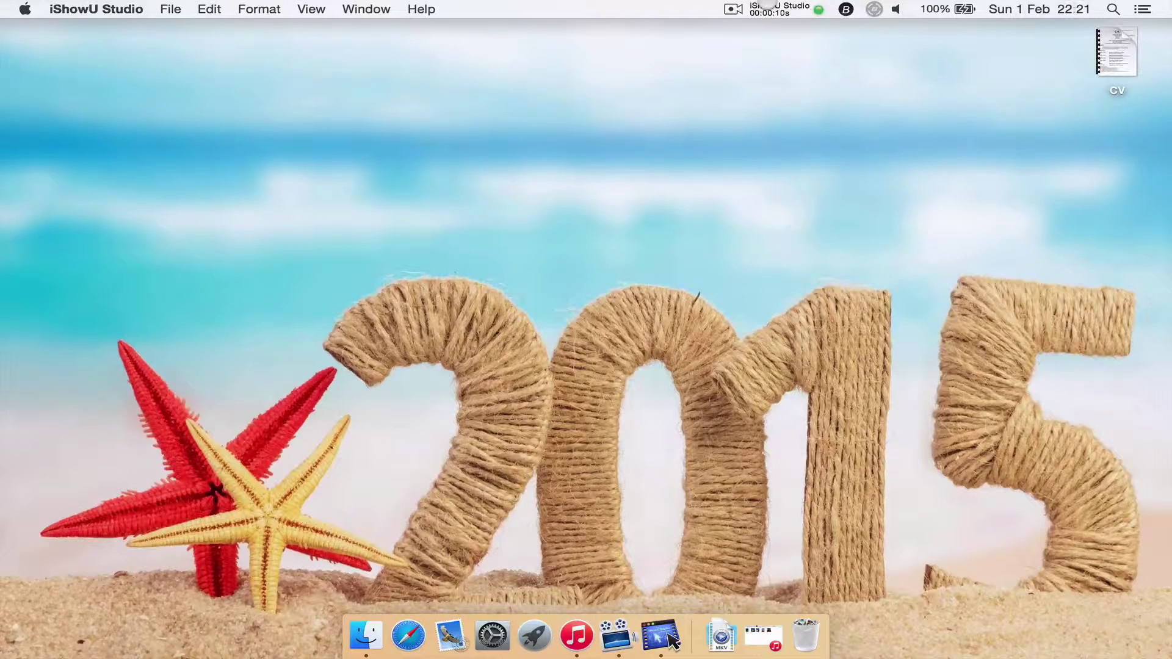
pyautogui.click(768, 6)
pyautogui.click(776, 44)
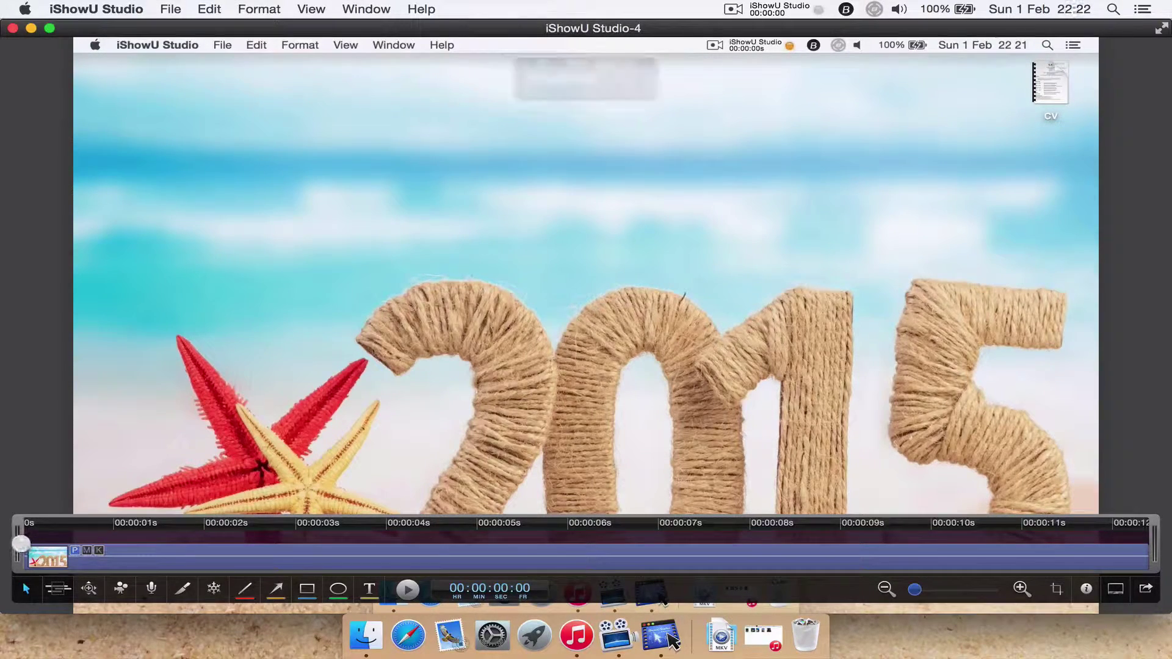
# Trim the recorded clip's front edge on the timeline and select the clip.
pyautogui.moveTo(21, 544)
pyautogui.mouseDown()
pyautogui.moveTo(109, 536)
pyautogui.moveTo(12, 539)
pyautogui.mouseUp()
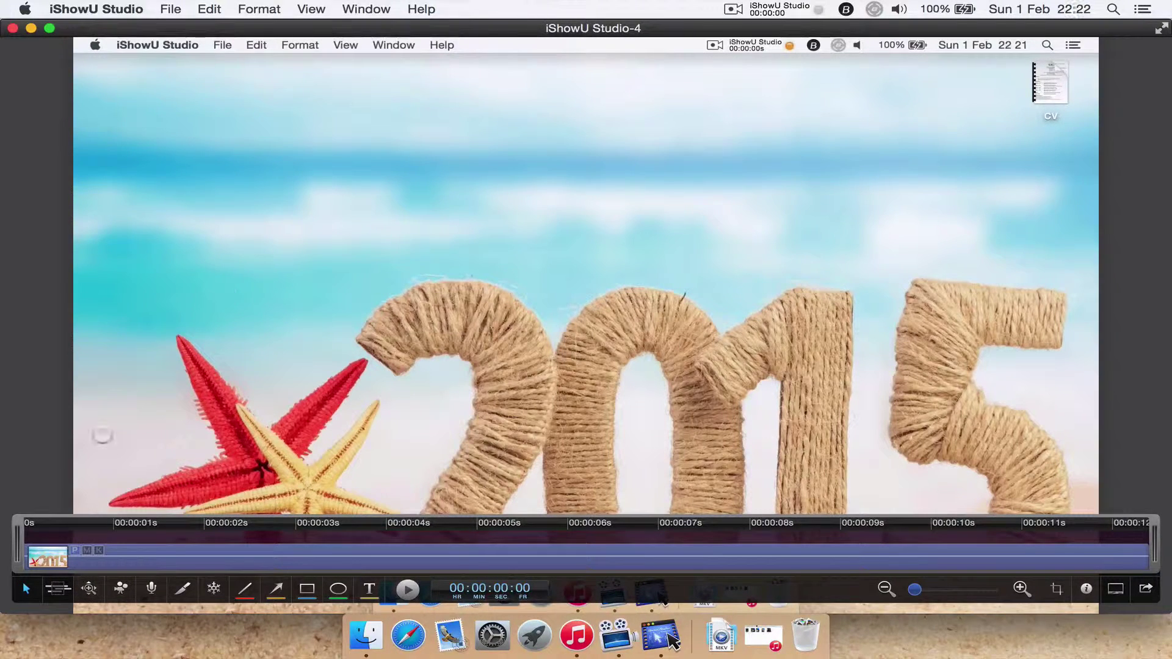
pyautogui.click(76, 552)
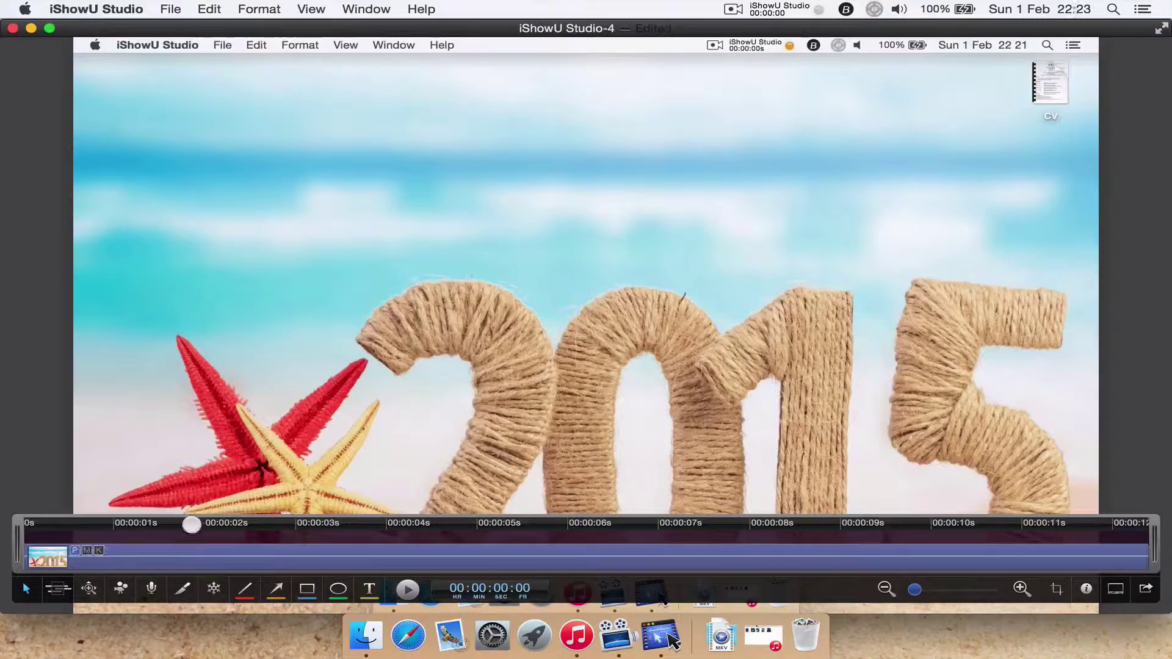
# Slice the clip with the knife tool at the 2 s and 4 s marks.
pyautogui.click(200, 525)
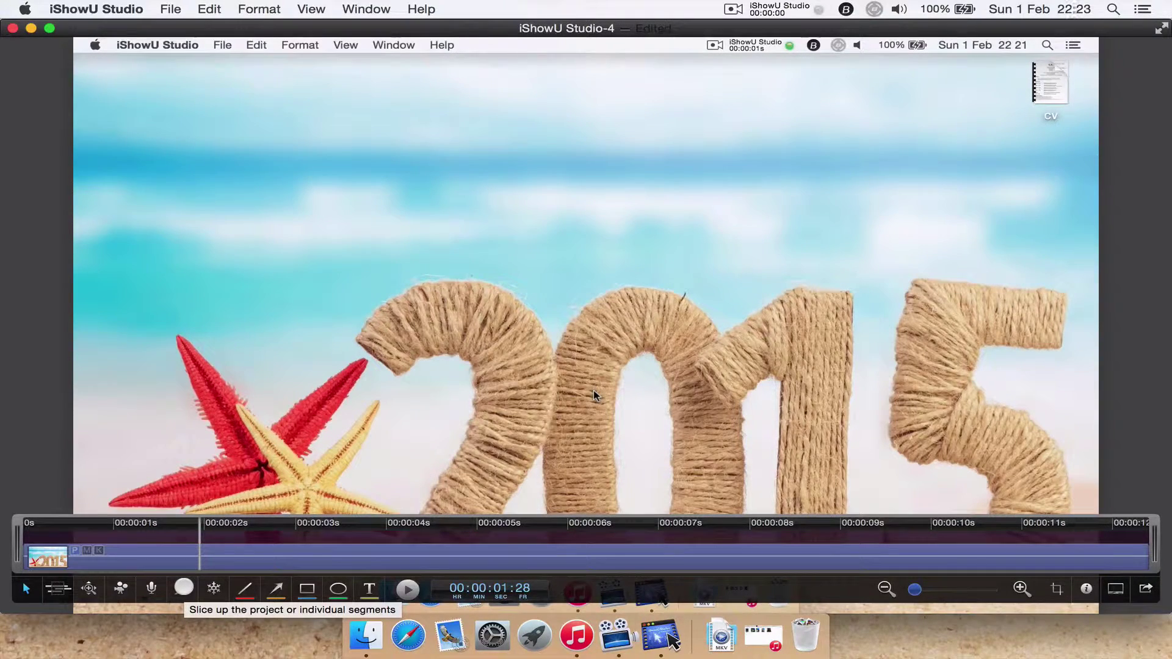
pyautogui.click(183, 588)
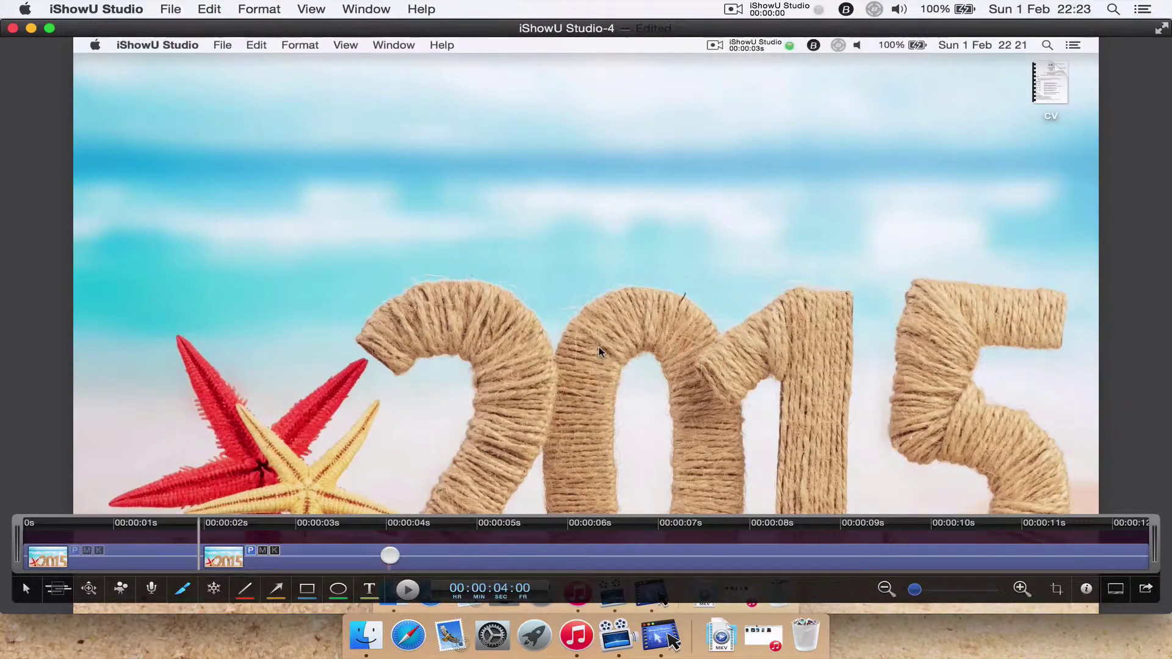
pyautogui.click(390, 555)
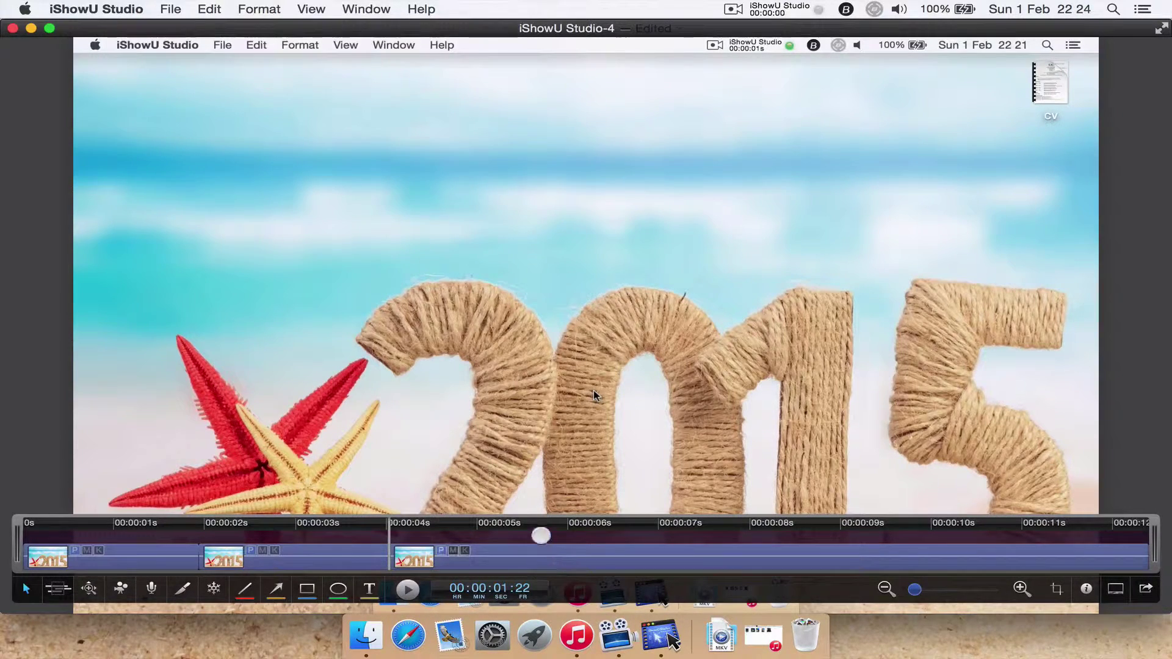
# Place the playhead near 6 s and zoom the timeline to span about 2–10 s.
pyautogui.click(557, 525)
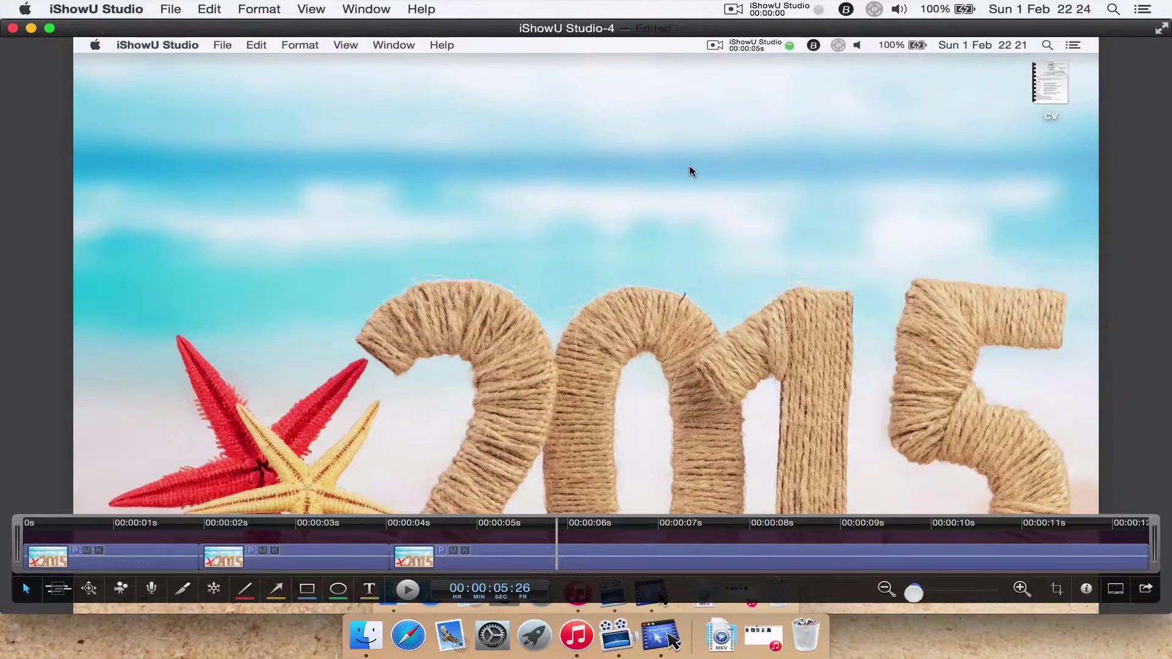
pyautogui.moveTo(914, 592); pyautogui.dragTo(991, 590)
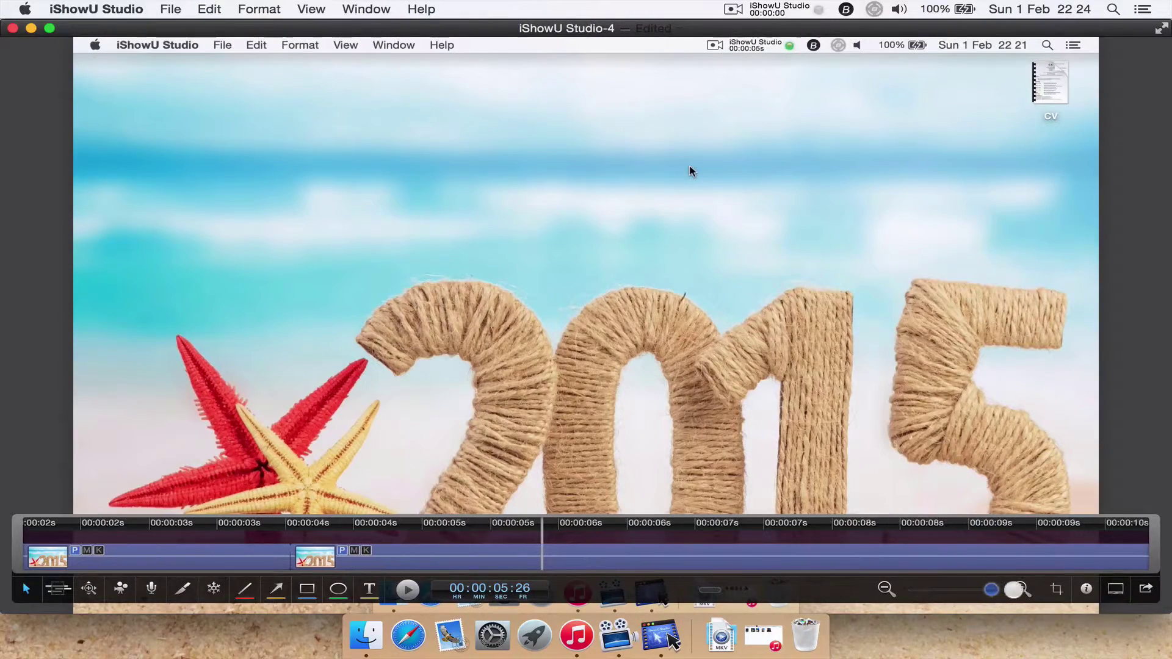
pyautogui.click(886, 589)
pyautogui.click(1032, 588)
pyautogui.click(990, 588)
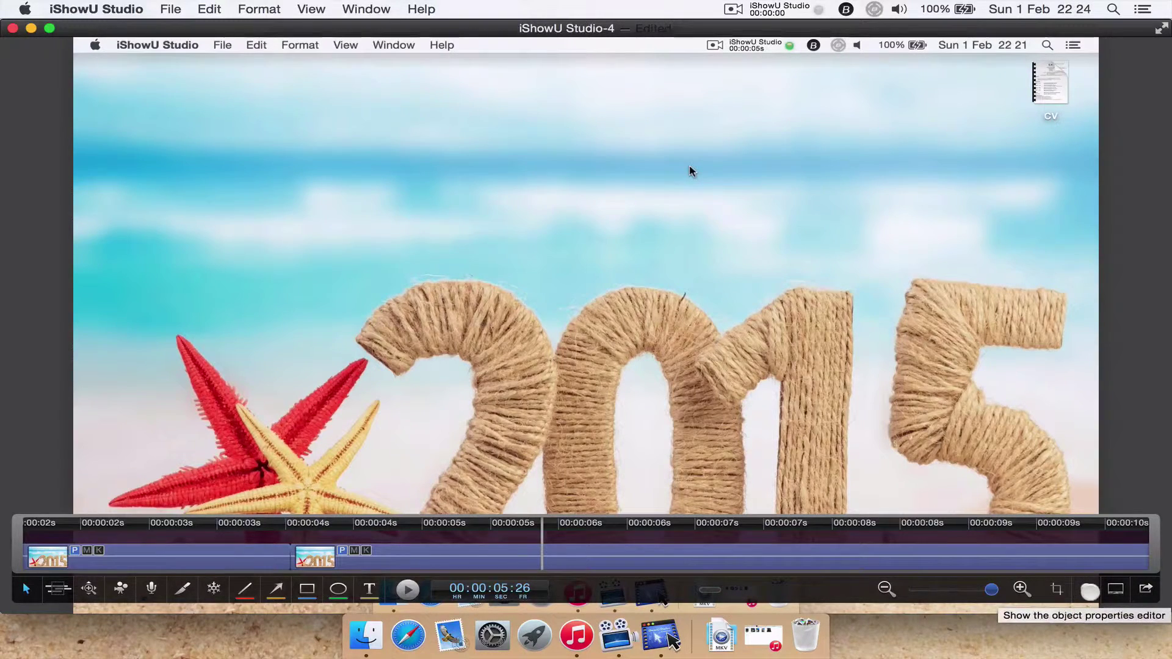
# Toggle the Properties editor, then settle on the partial layout with a smaller centred preview.
pyautogui.click(1089, 591)
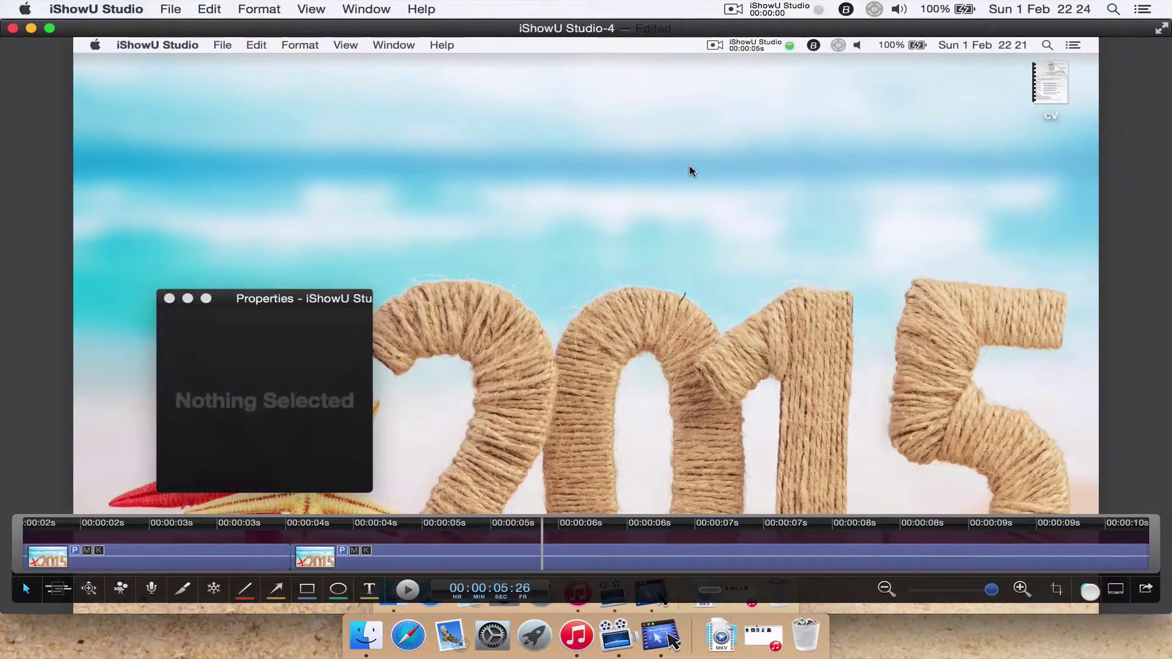
pyautogui.click(1090, 590)
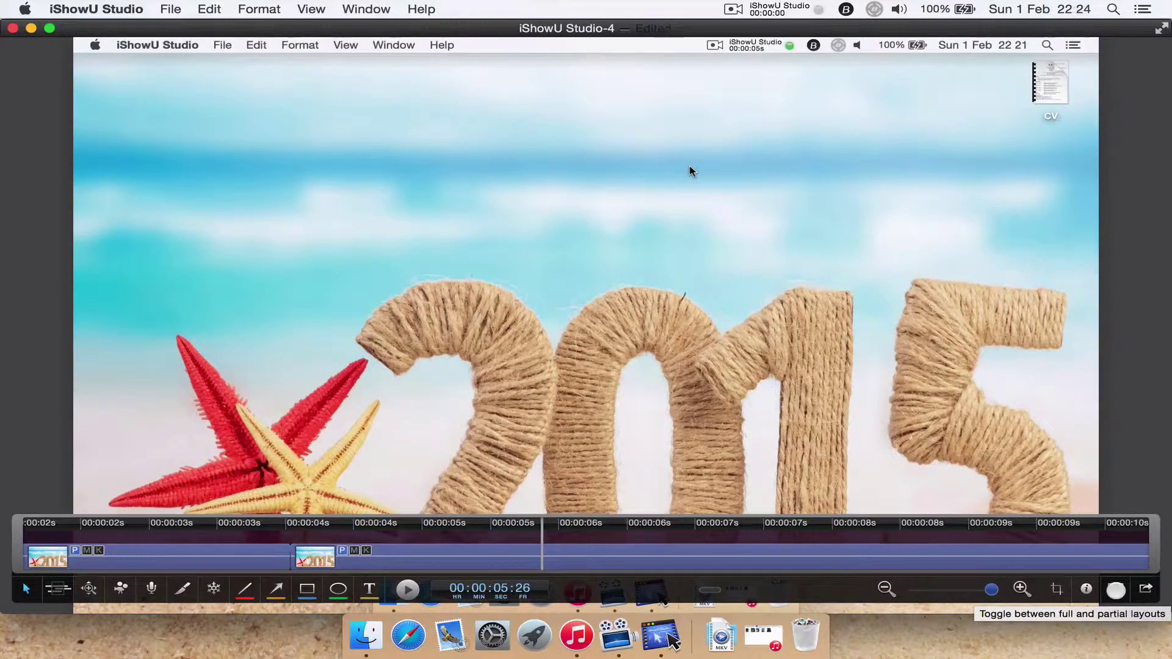
pyautogui.click(1116, 590)
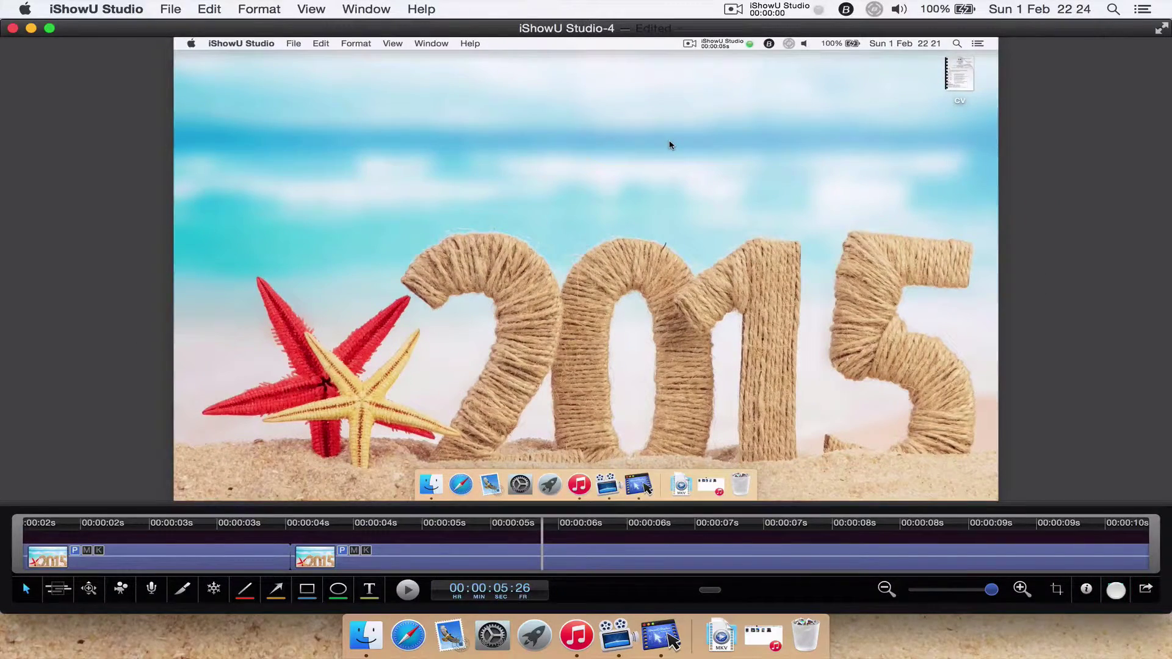
pyautogui.click(1115, 589)
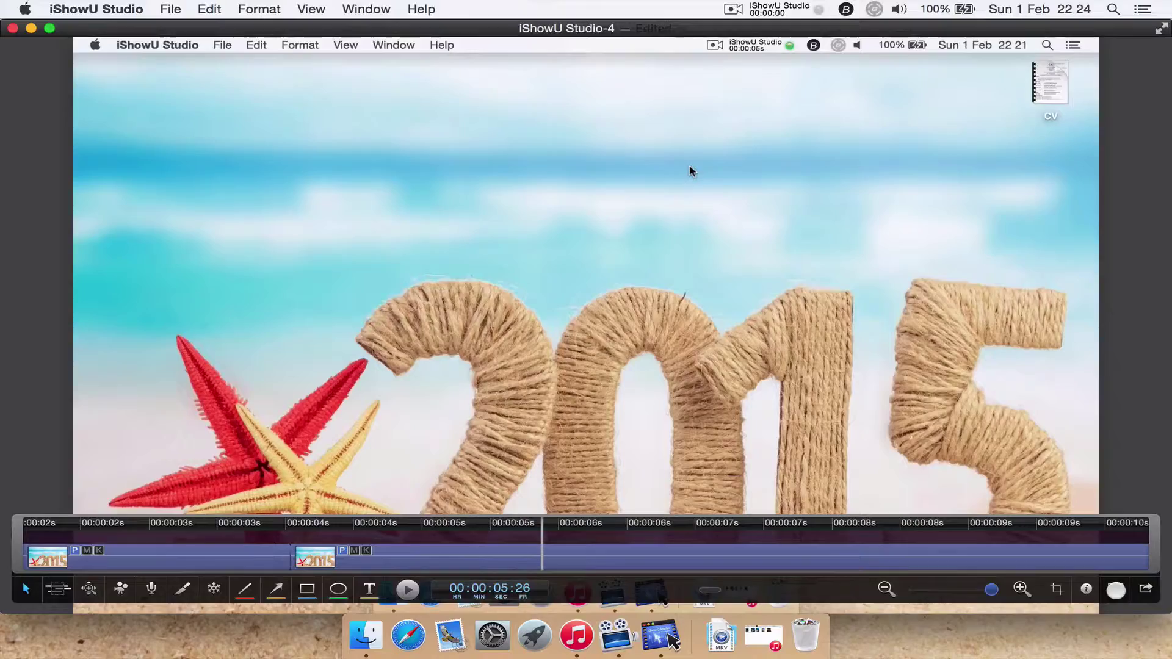
pyautogui.click(1116, 590)
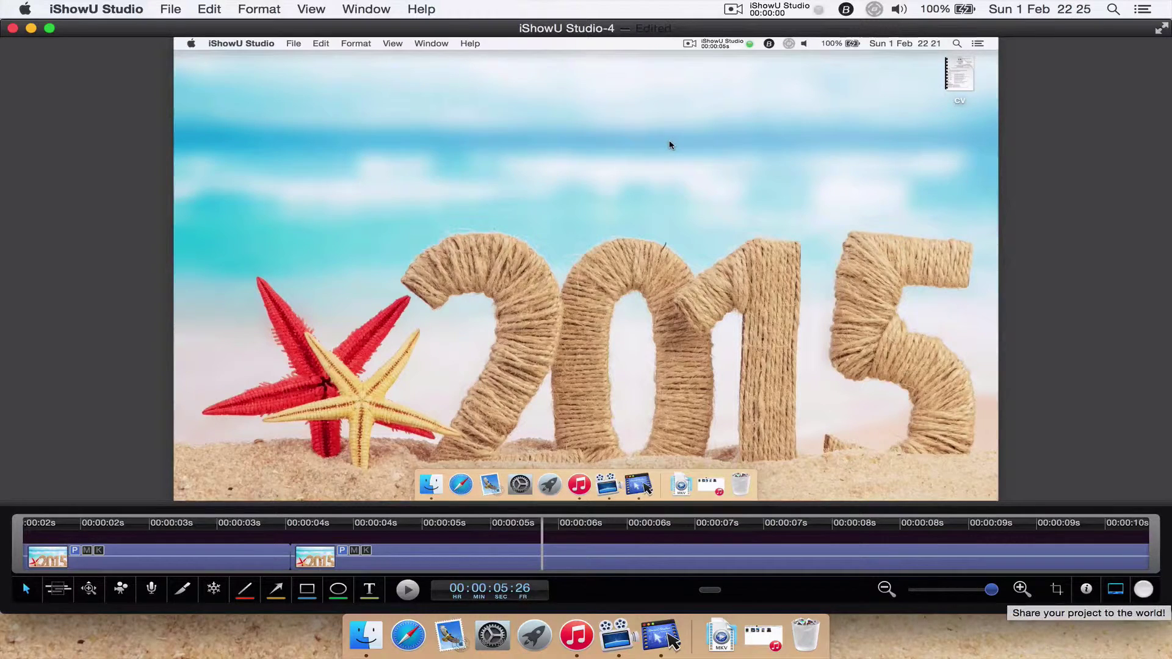
pyautogui.click(1144, 589)
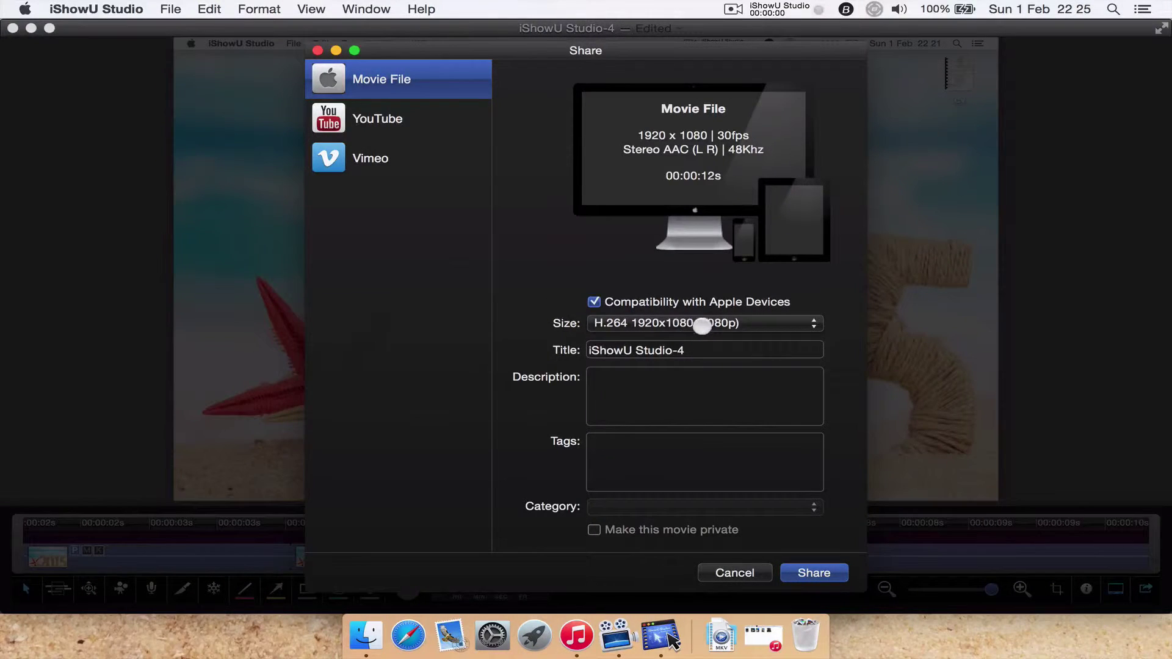
pyautogui.click(702, 325)
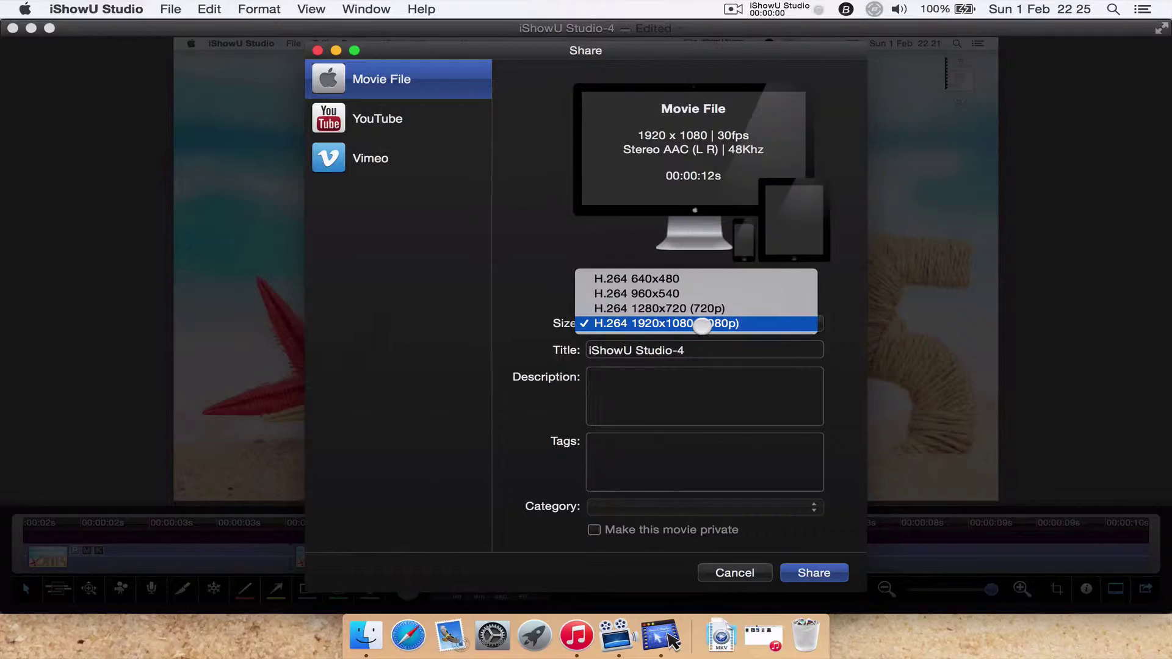
pyautogui.click(678, 323)
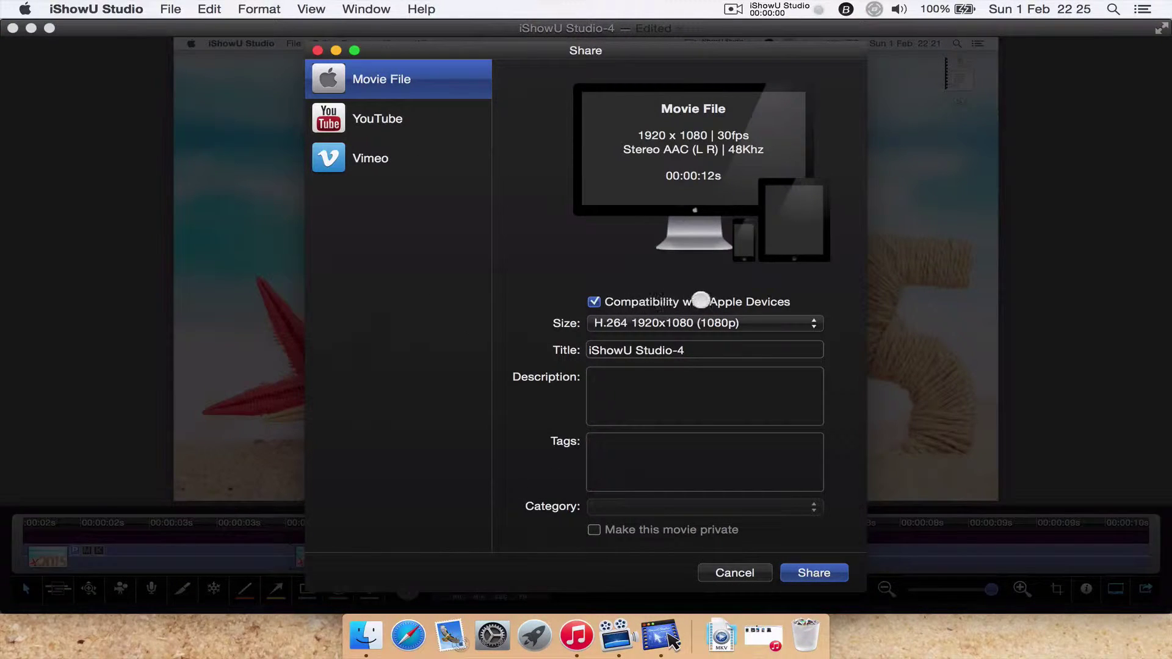
pyautogui.click(701, 300)
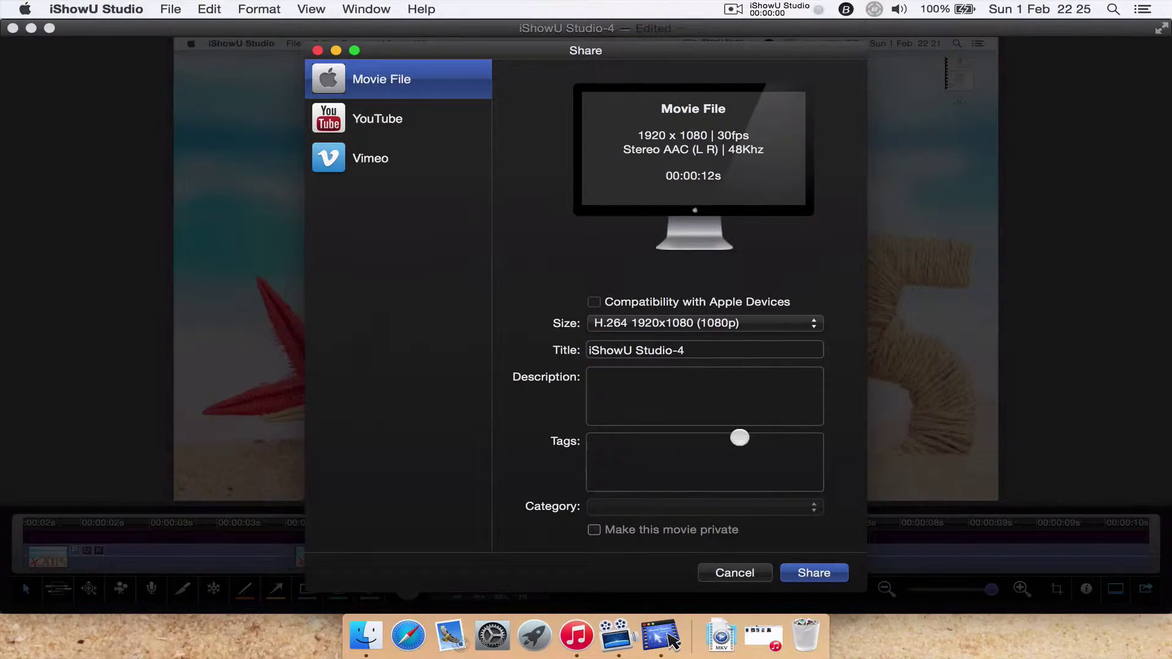
pyautogui.click(733, 571)
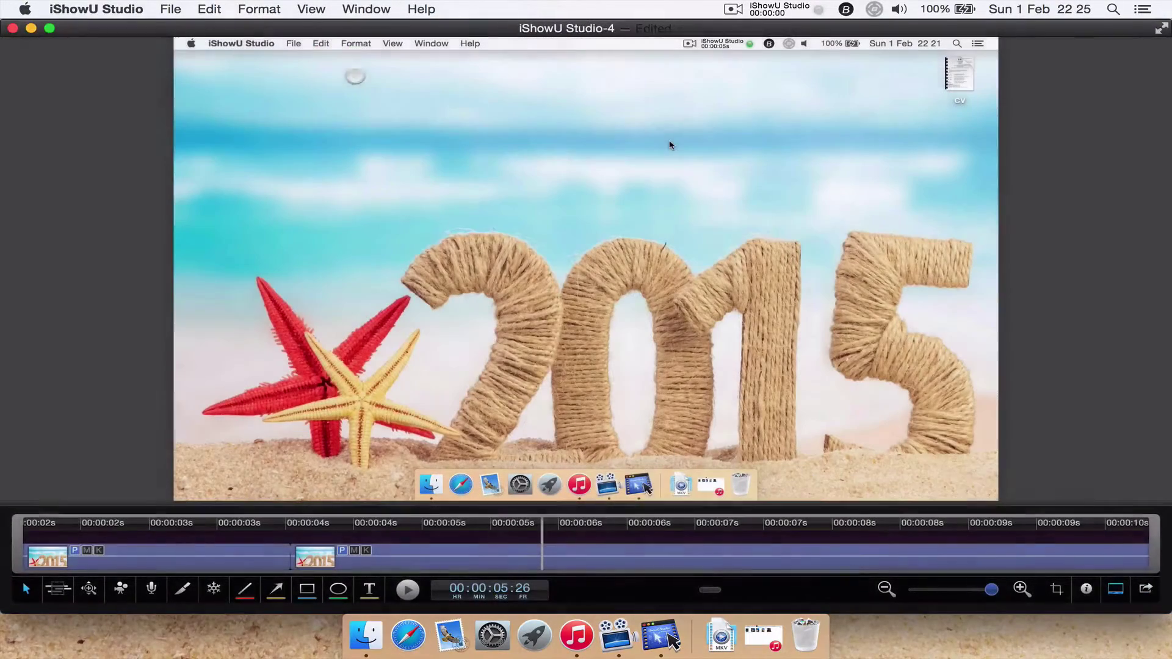
# In Preferences, keep Default Output as preview device and H.264 as recording encoder.
pyautogui.click(96, 9)
pyautogui.click(123, 52)
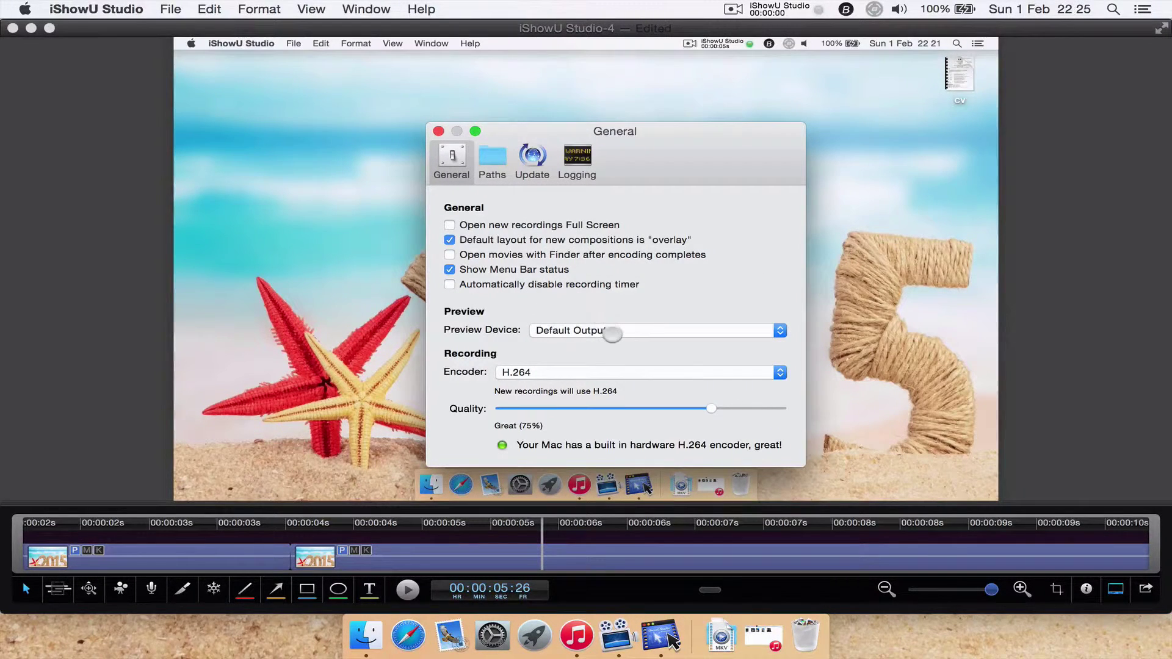
pyautogui.click(610, 330)
pyautogui.click(616, 318)
pyautogui.click(579, 372)
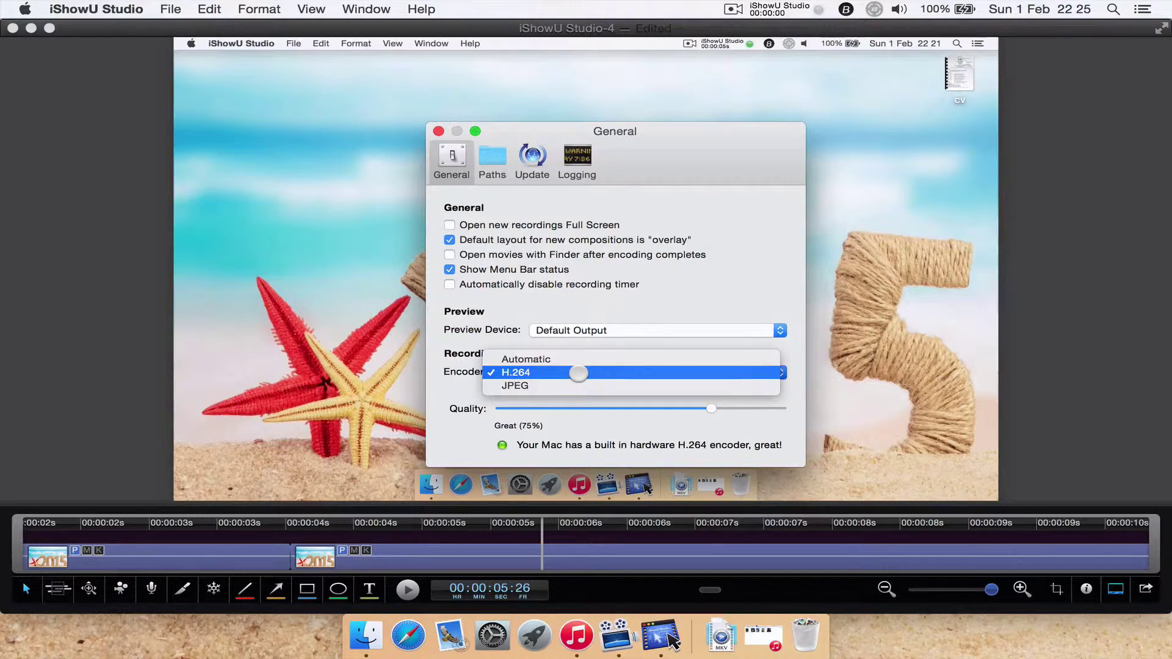
pyautogui.click(465, 418)
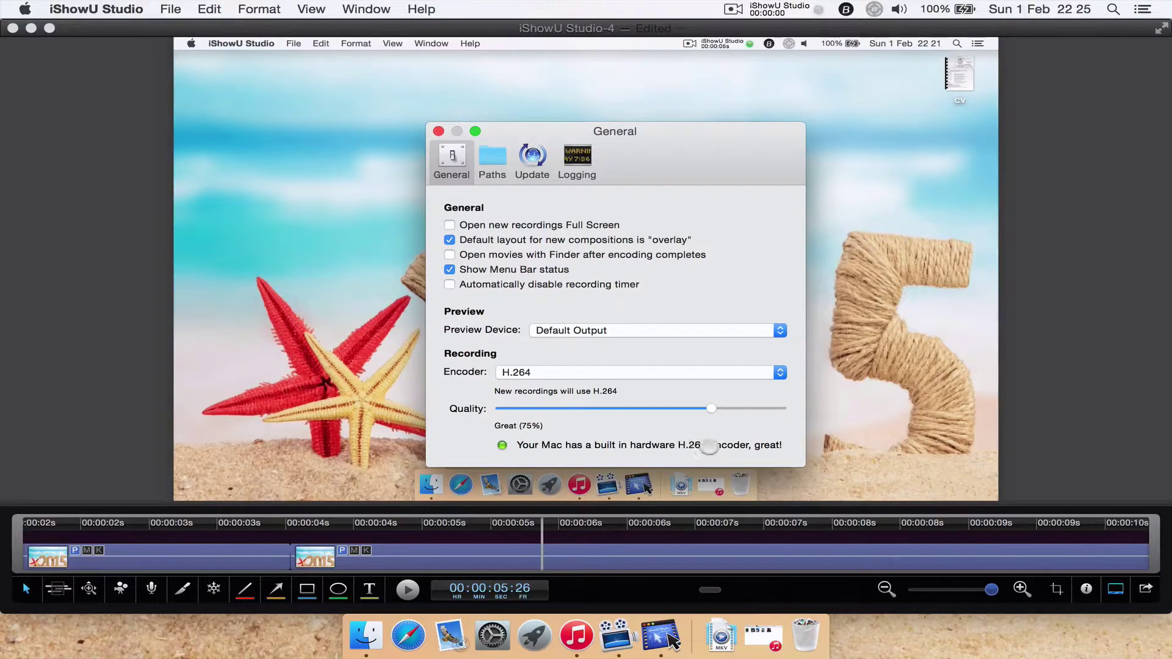
# Review storage paths, check for software updates, and dismiss the up-to-date notice.
pyautogui.click(482, 167)
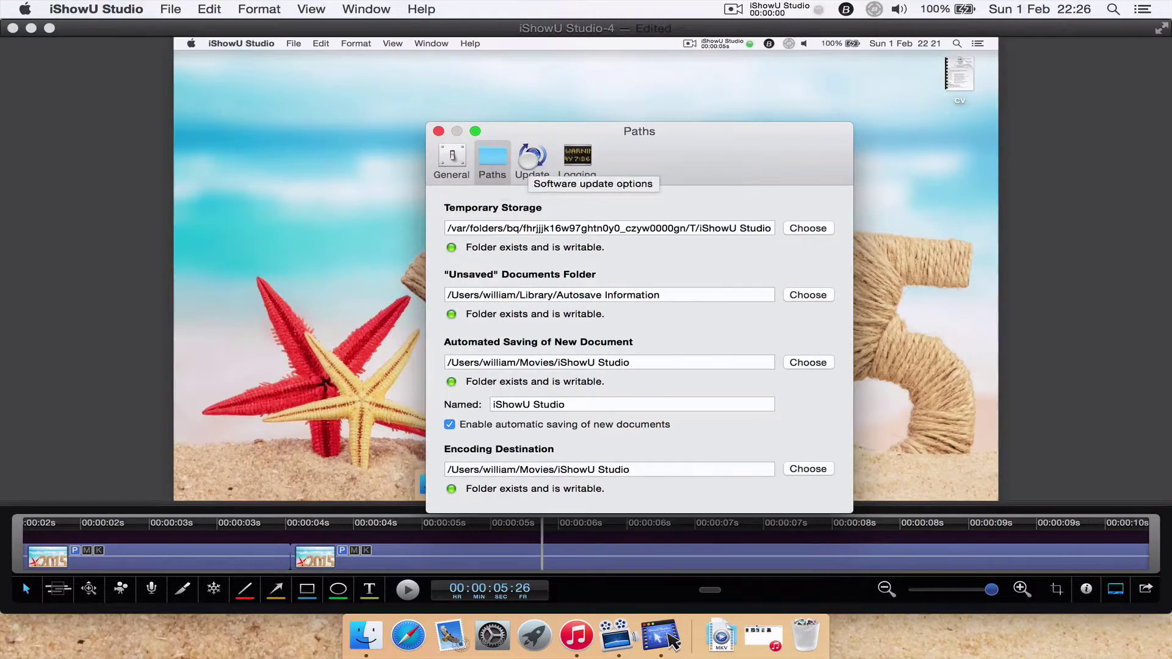
pyautogui.click(531, 160)
pyautogui.click(773, 209)
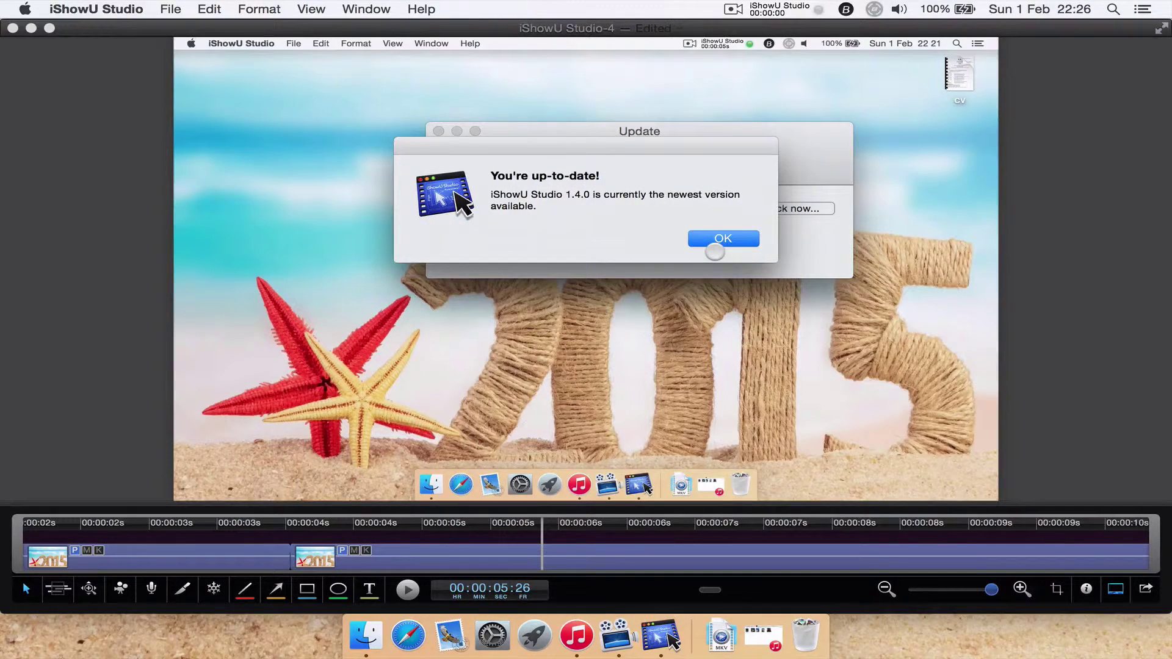
pyautogui.click(714, 250)
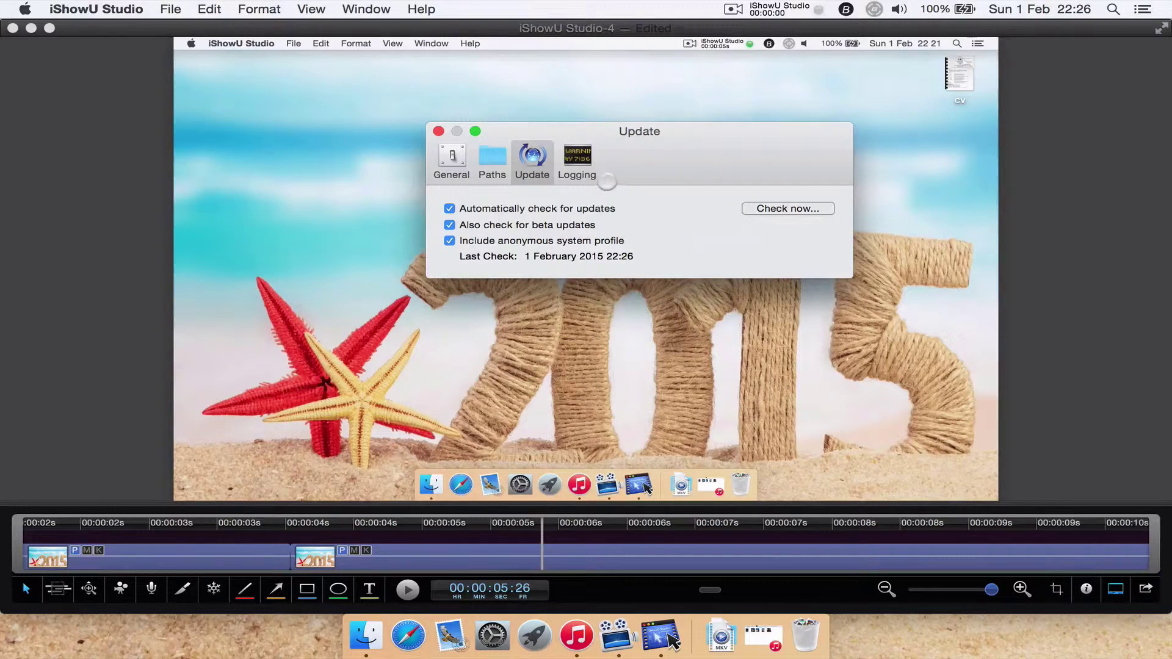
# Look over the Logging and General preferences, then close the preferences window.
pyautogui.click(592, 169)
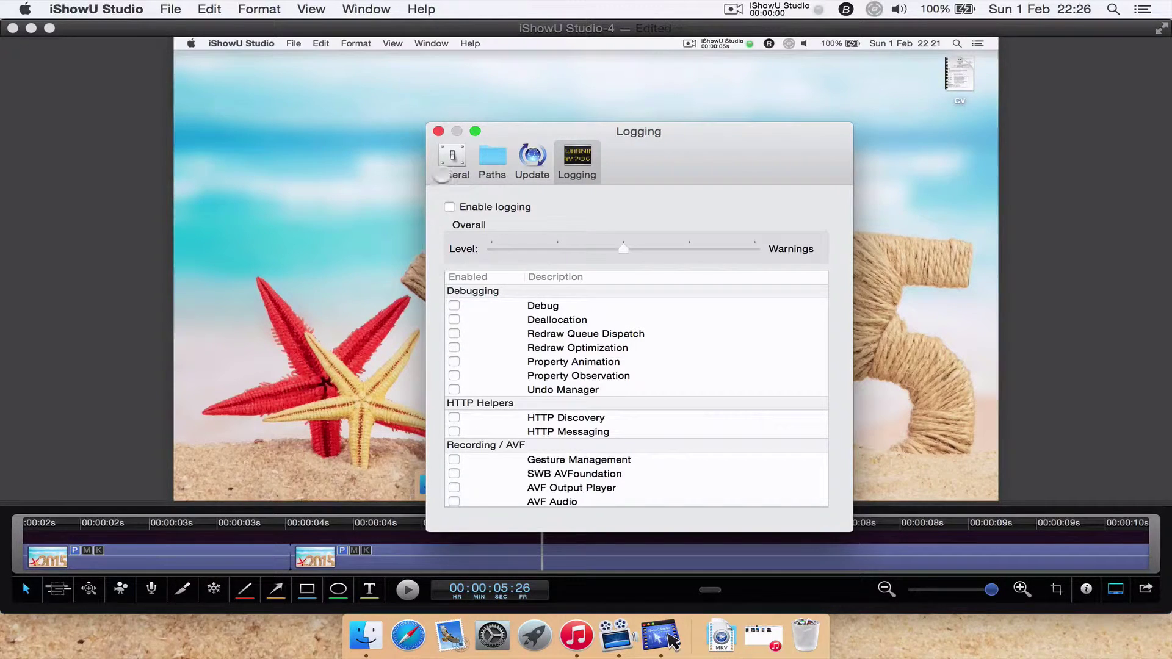
pyautogui.click(450, 159)
pyautogui.click(434, 130)
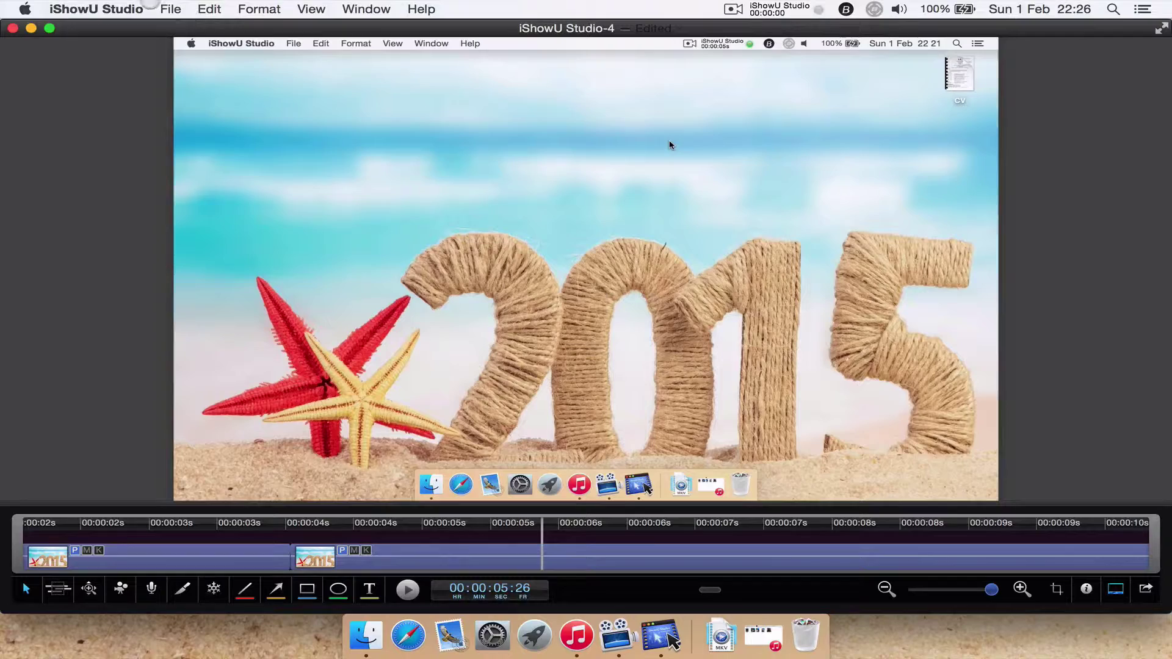
pyautogui.click(168, 7)
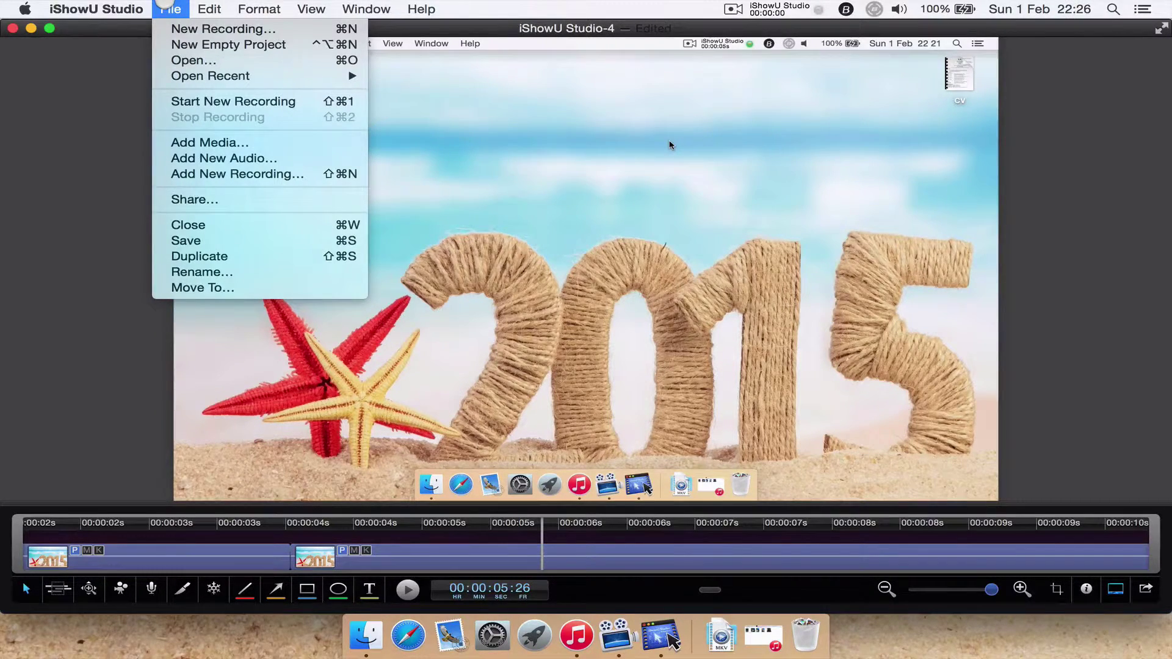
pyautogui.moveTo(203, 4)
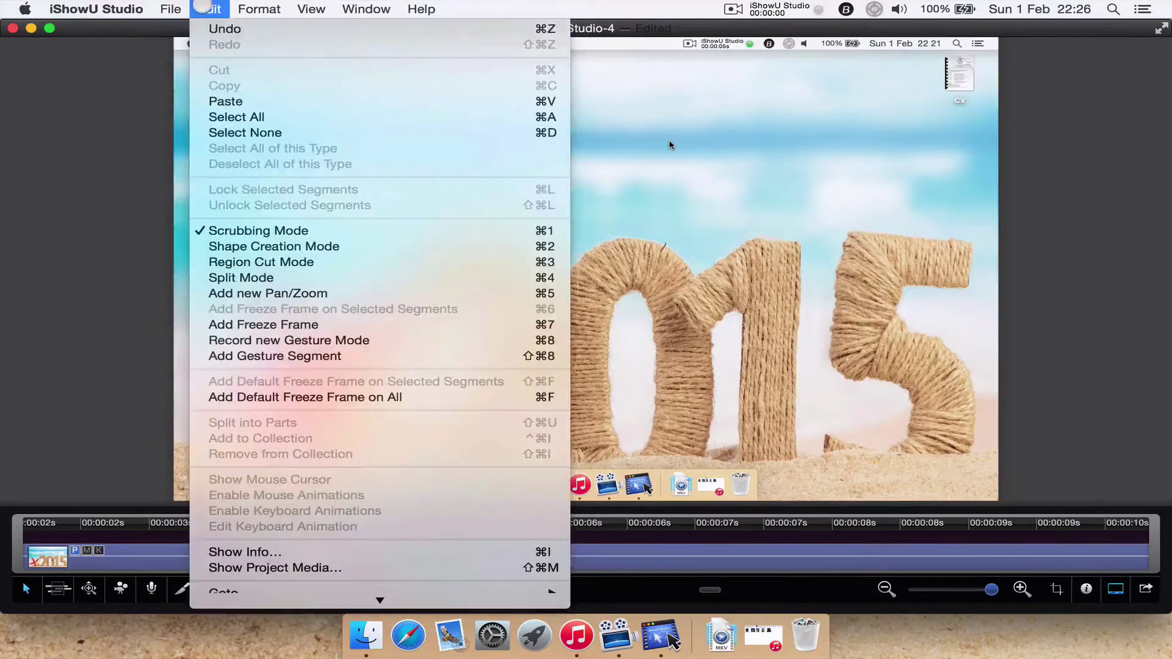
pyautogui.moveTo(364, 592)
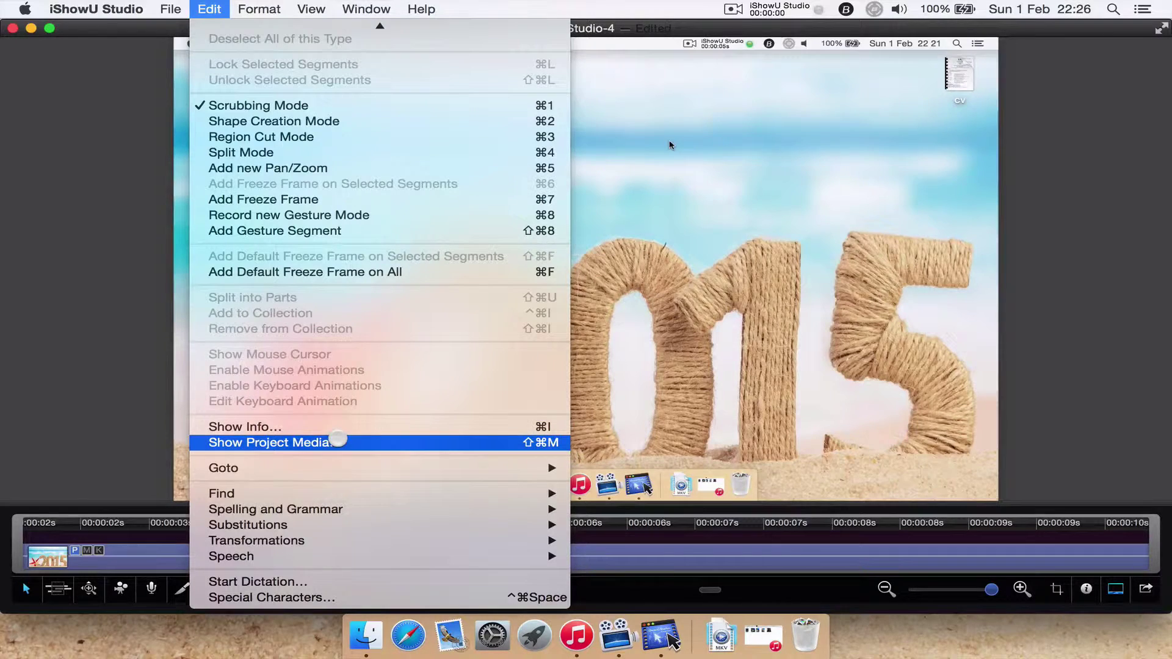
pyautogui.moveTo(334, 467)
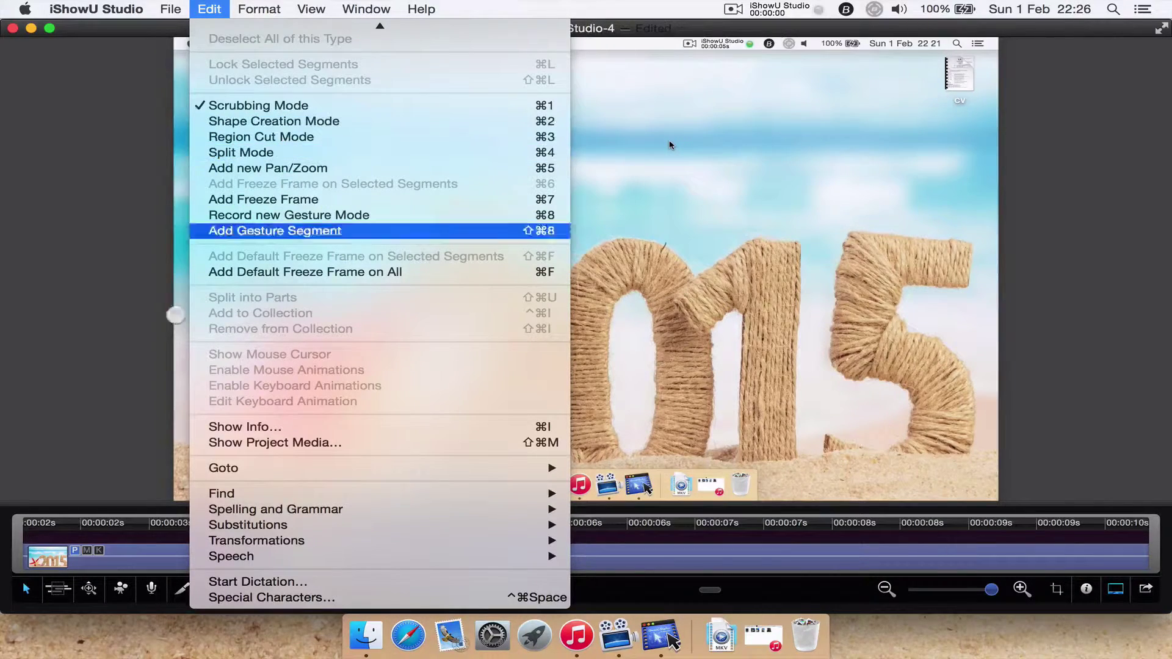
# Browse the Format, View, Window and Help menus, then select the second clip in the preview.
pyautogui.moveTo(246, 8)
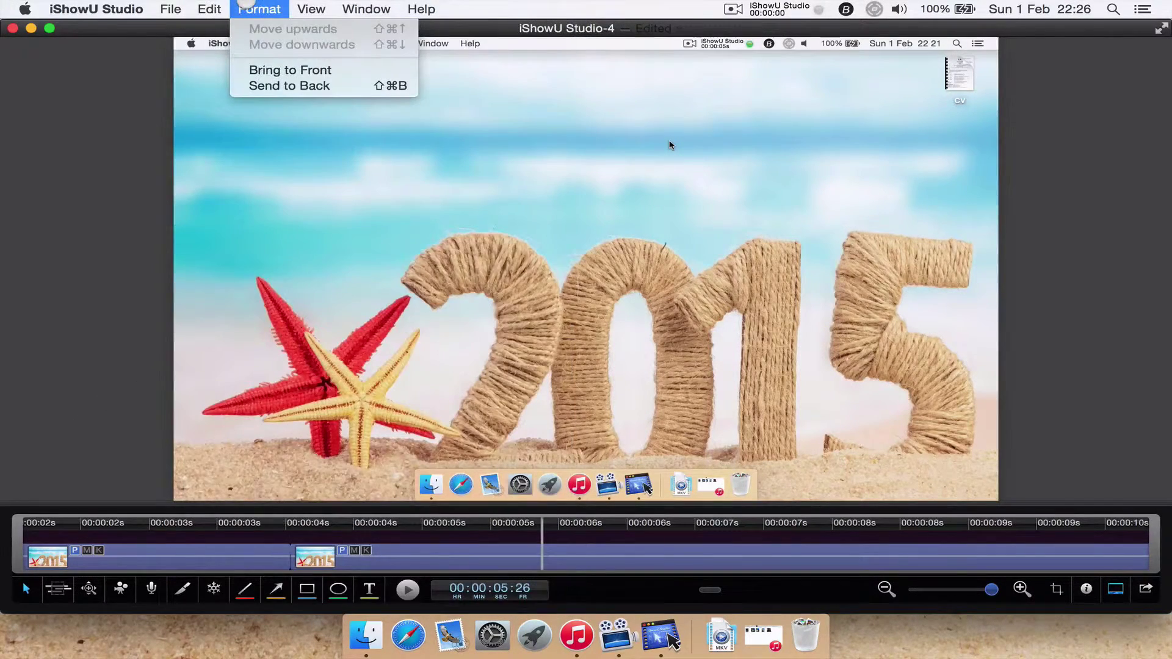
pyautogui.moveTo(307, 4)
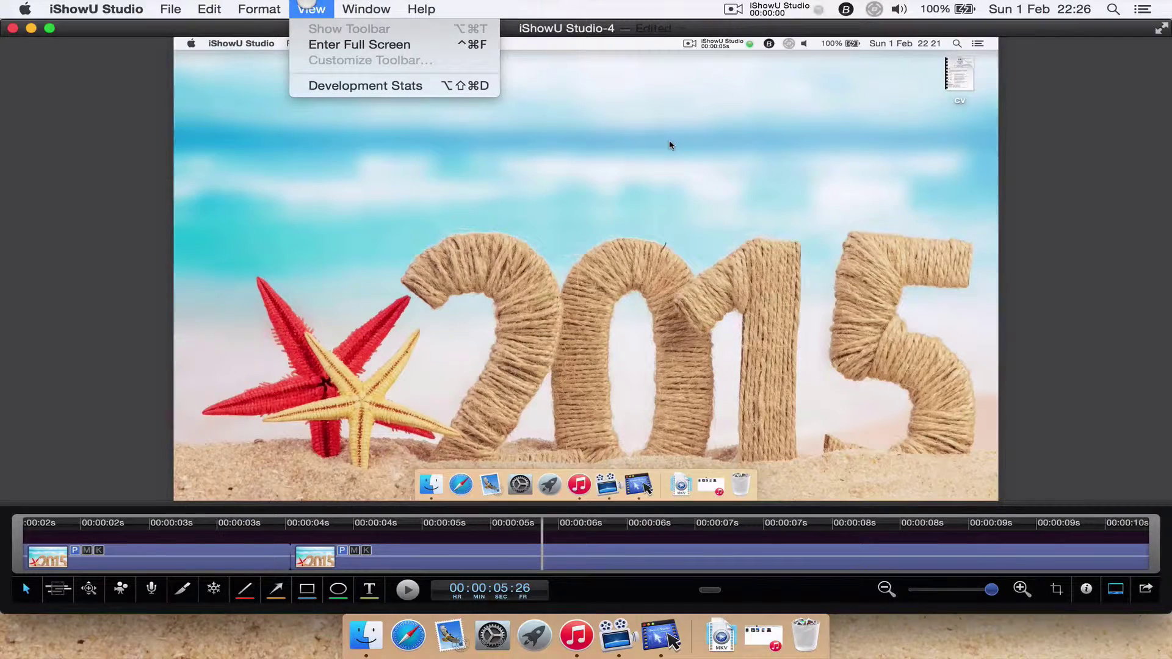
pyautogui.moveTo(342, 2)
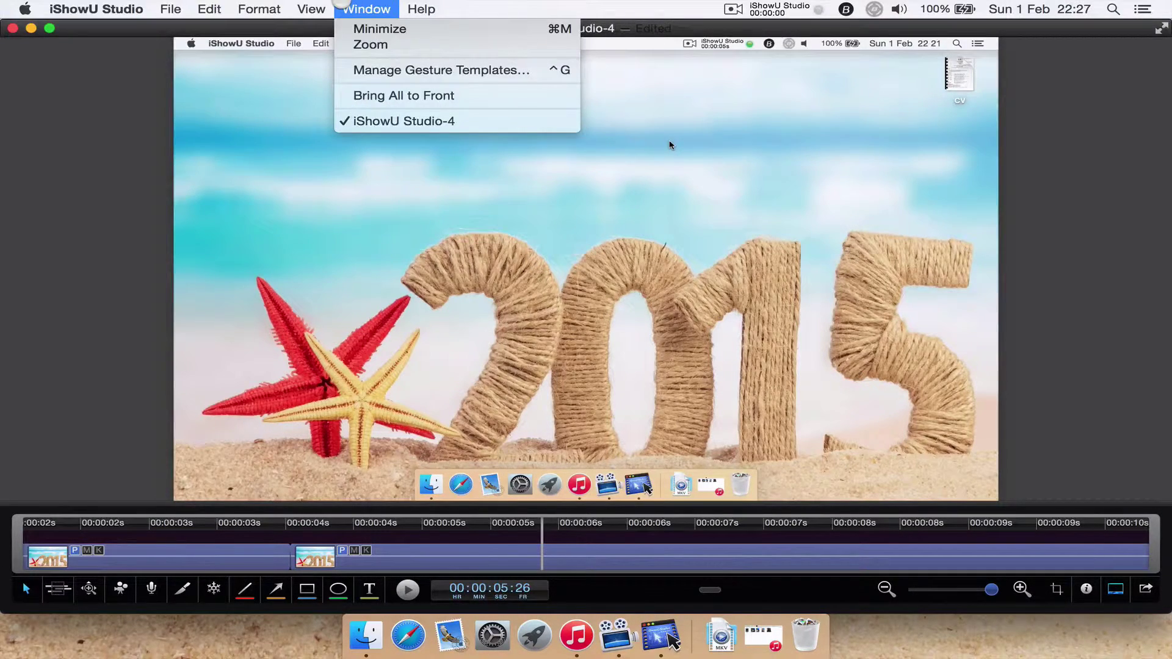
pyautogui.moveTo(419, 4)
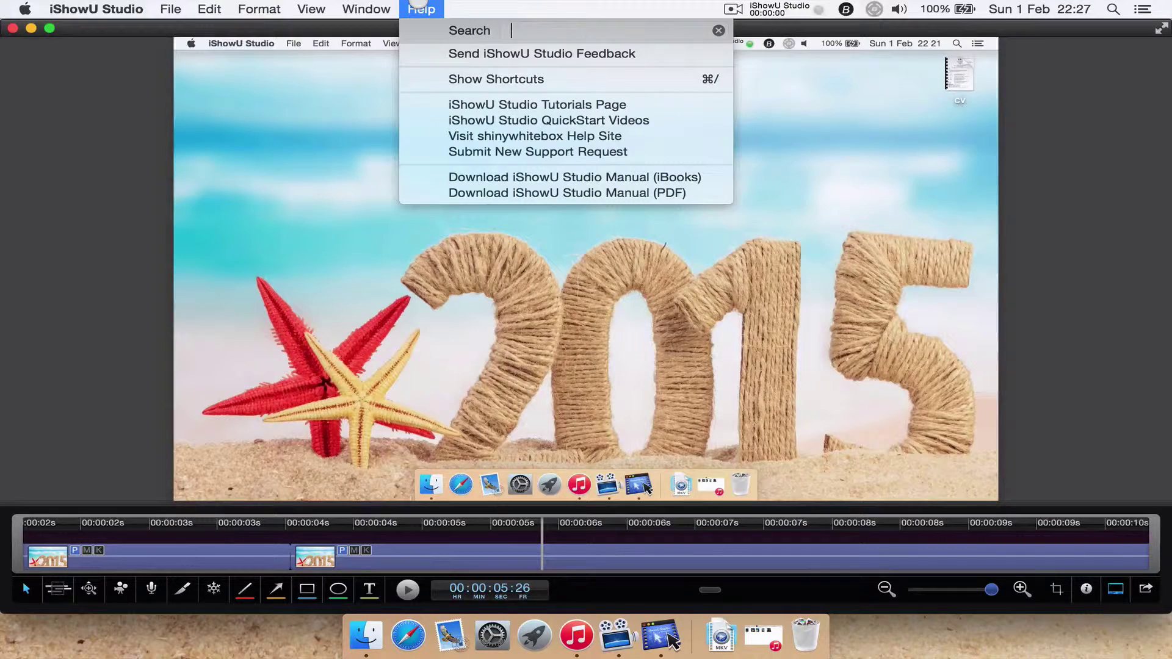
pyautogui.click(671, 145)
pyautogui.click(670, 145)
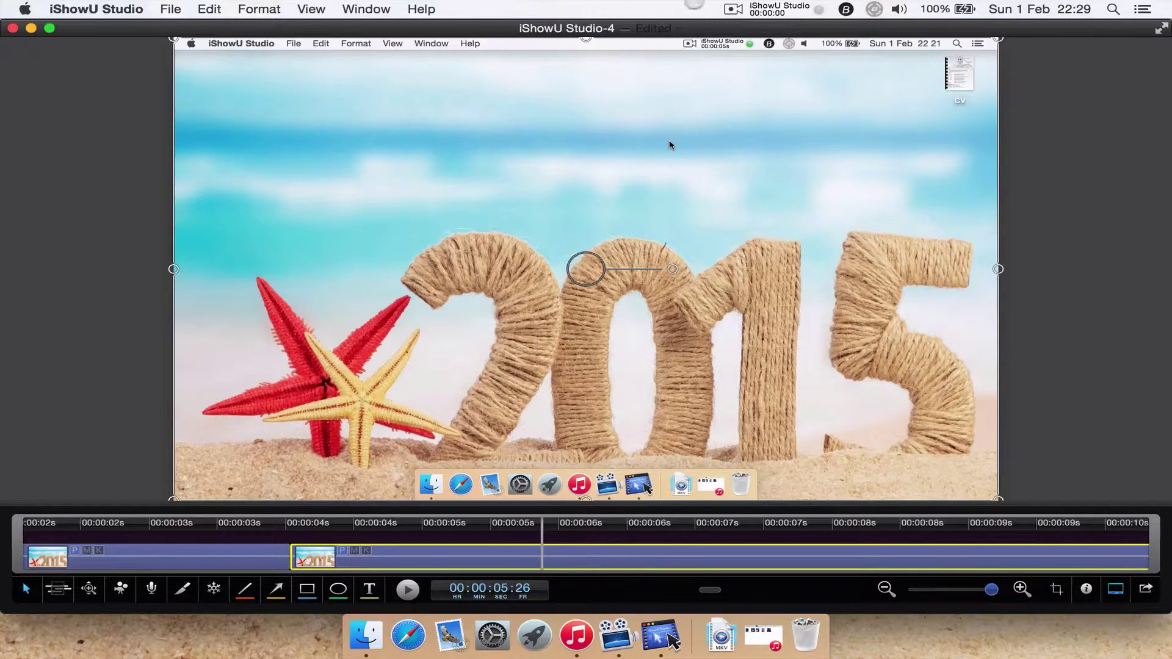
pyautogui.click(754, 10)
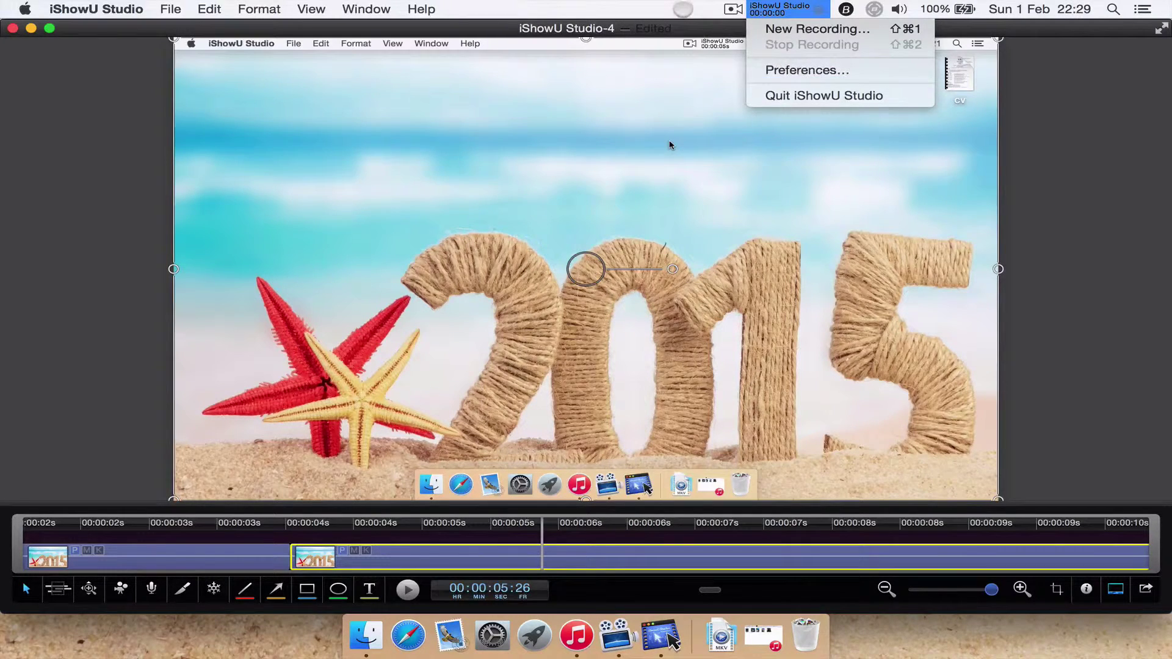
pyautogui.click(682, 10)
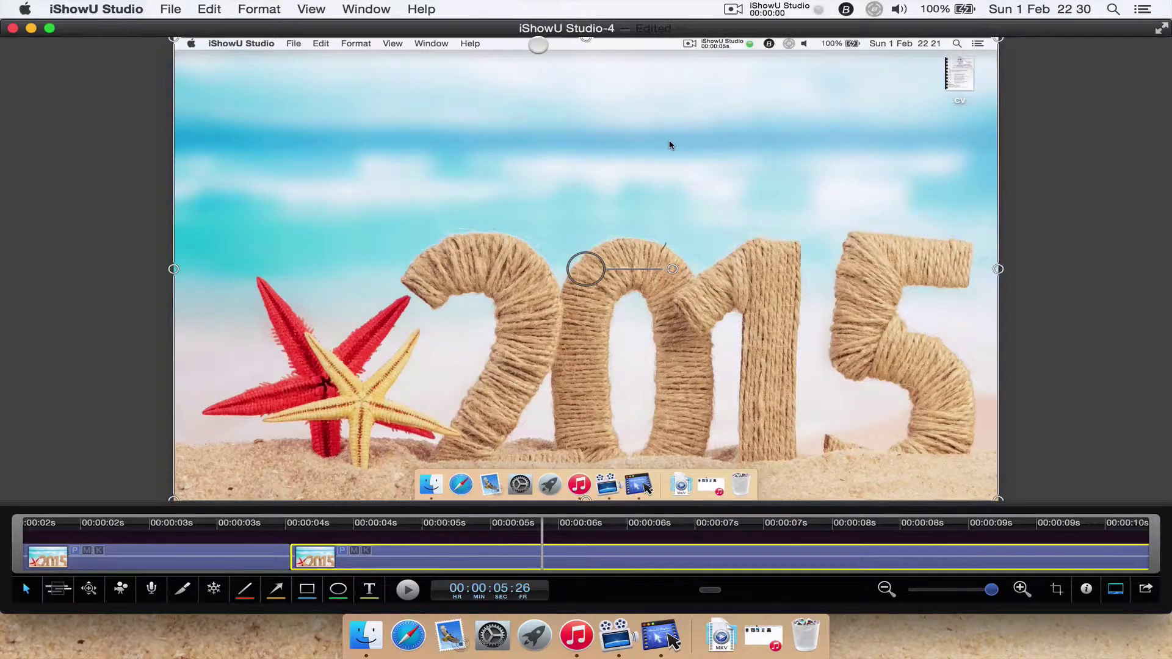
# Set the Canvas Size to 1920 x 1080 in the project info window.
pyautogui.click(170, 9)
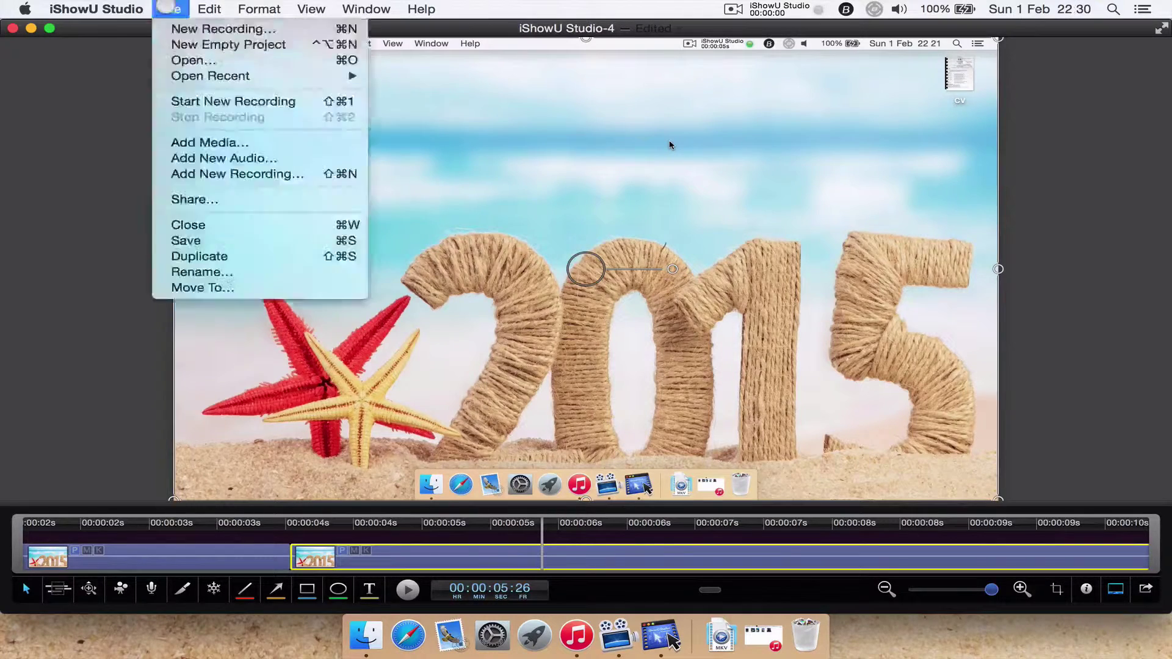
pyautogui.click(196, 269)
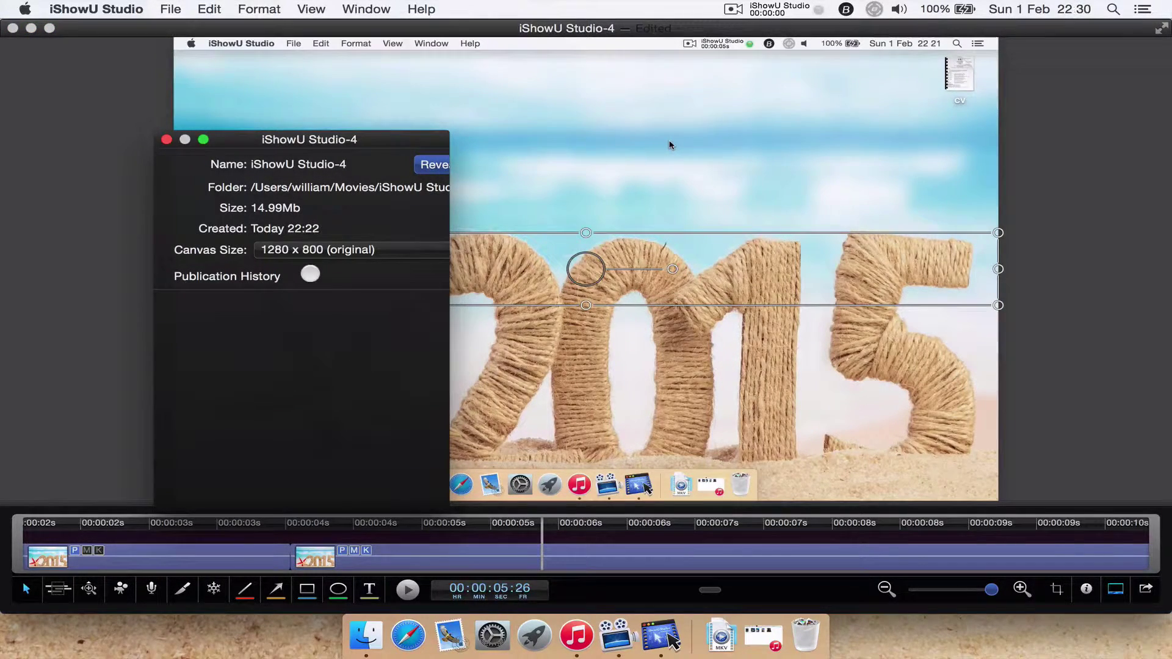
pyautogui.click(296, 249)
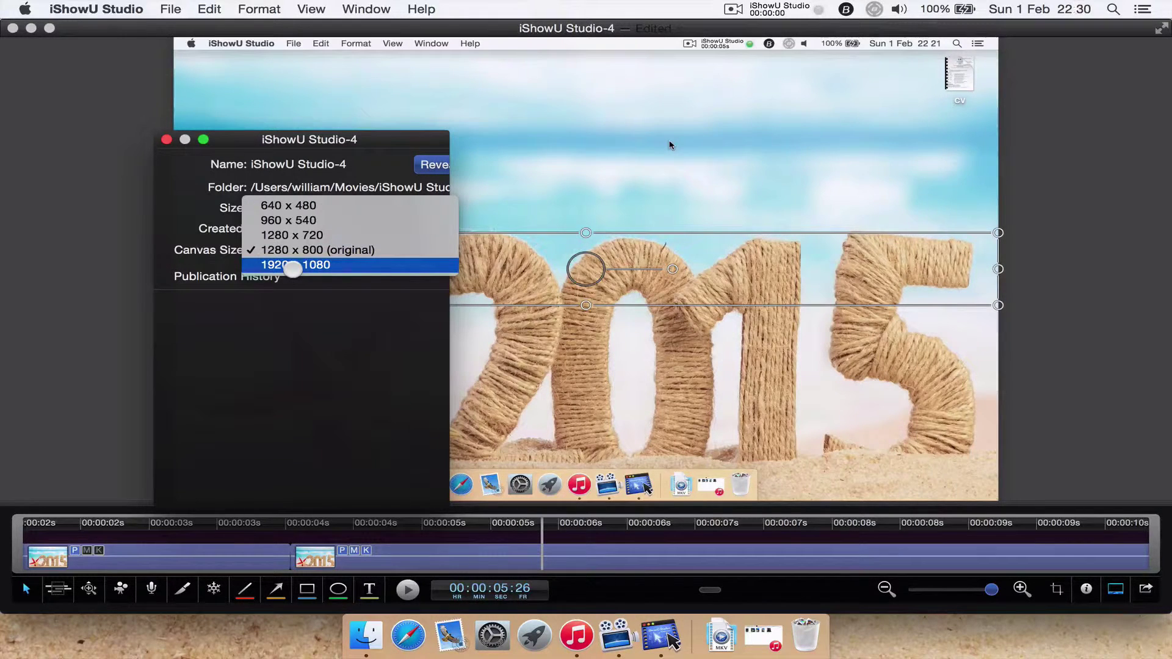
pyautogui.click(293, 266)
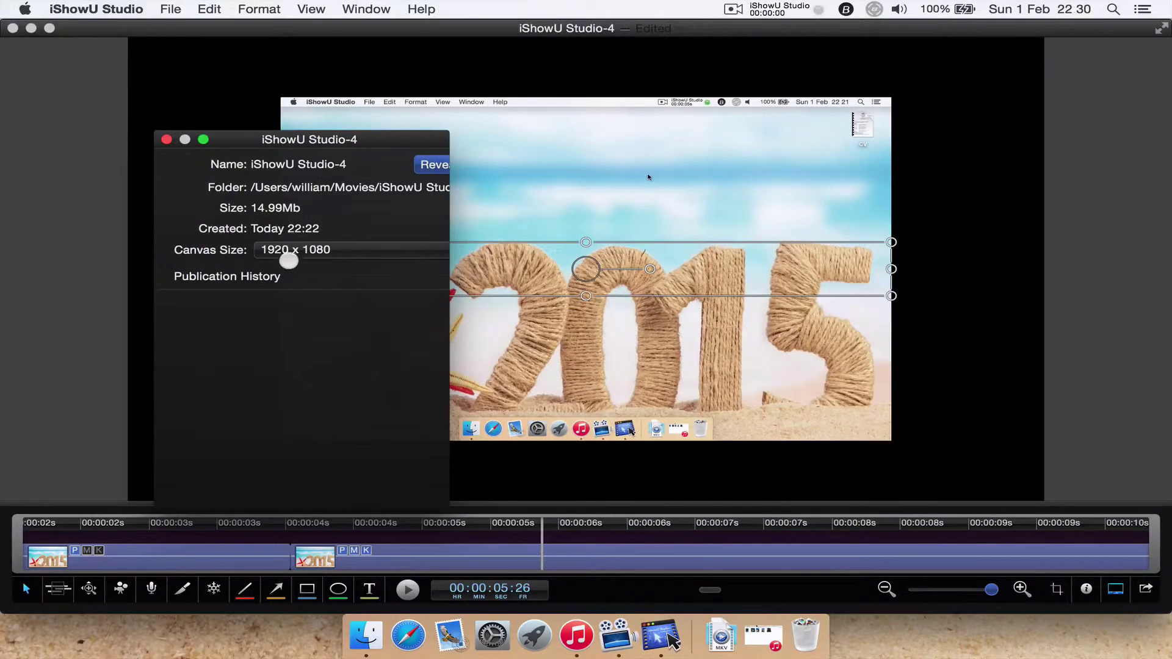
pyautogui.click(166, 139)
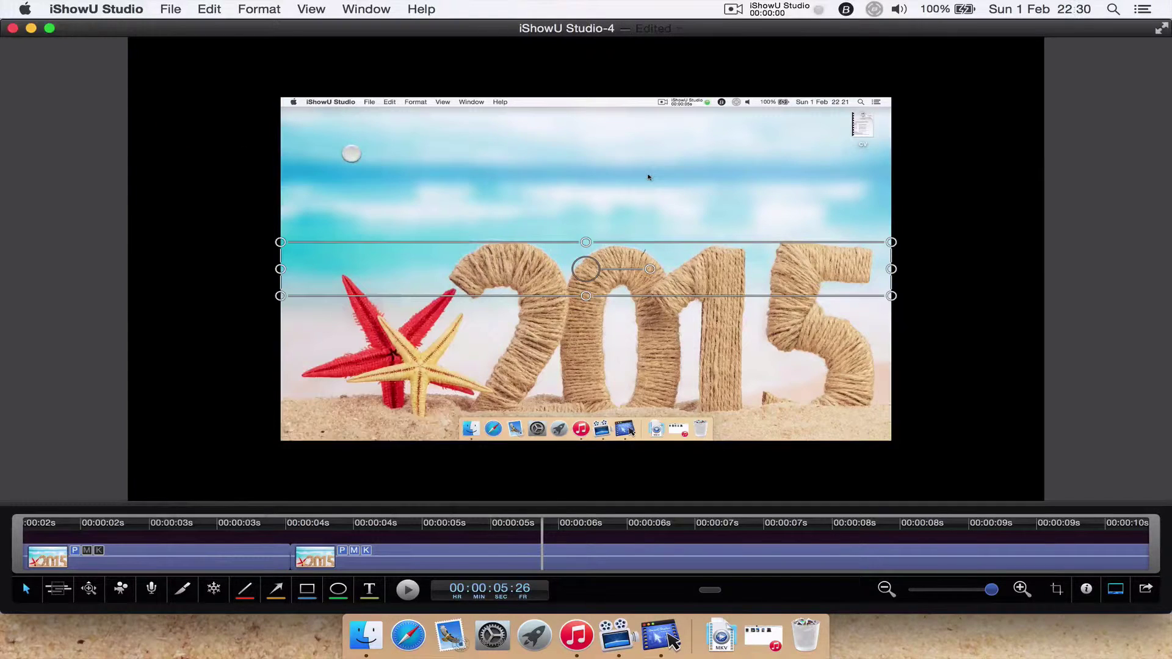
# Select the second clip and drag its frame corners outward toward top-left and bottom-right.
pyautogui.click(427, 559)
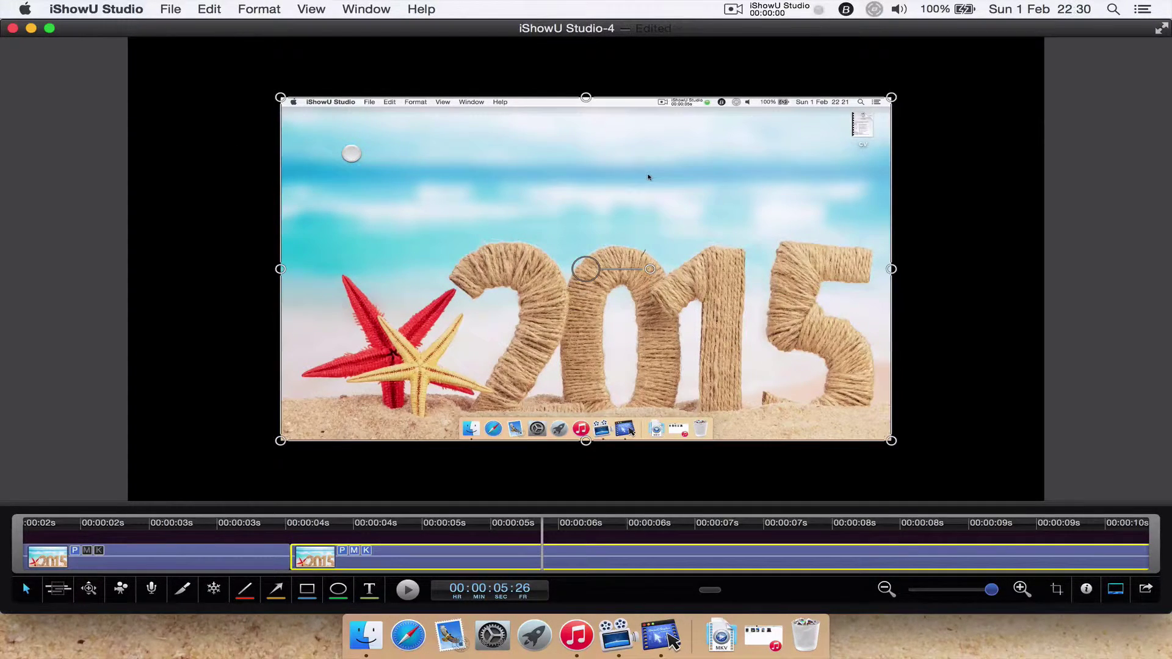
pyautogui.moveTo(280, 97); pyautogui.dragTo(63, 39)
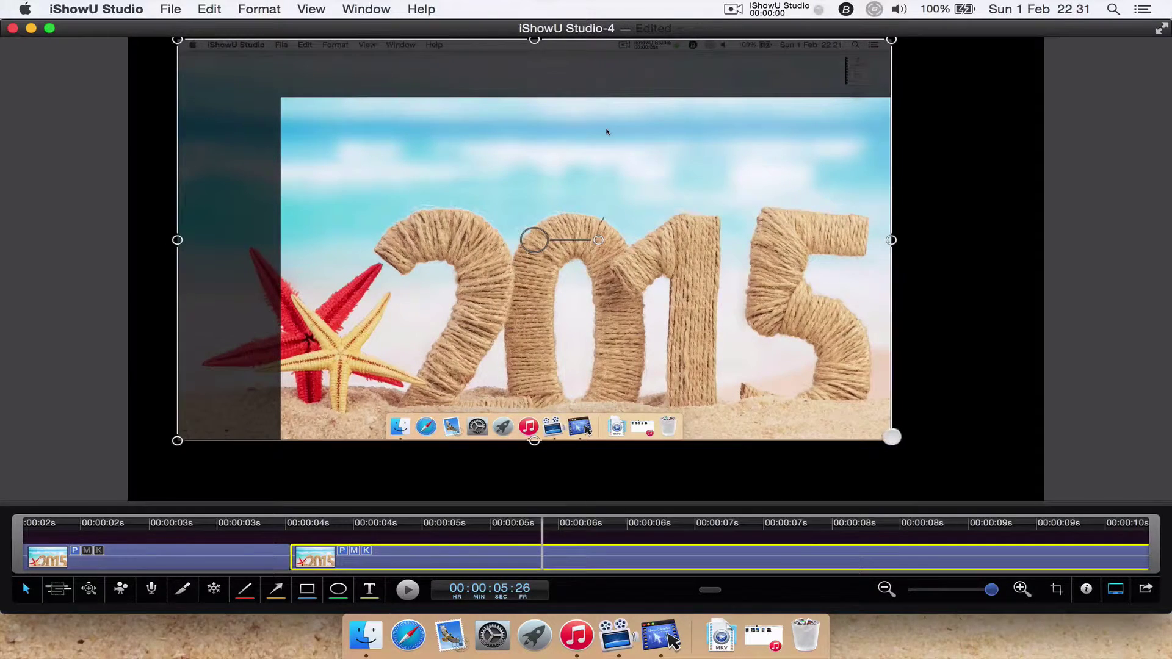
pyautogui.moveTo(892, 437); pyautogui.dragTo(1044, 493)
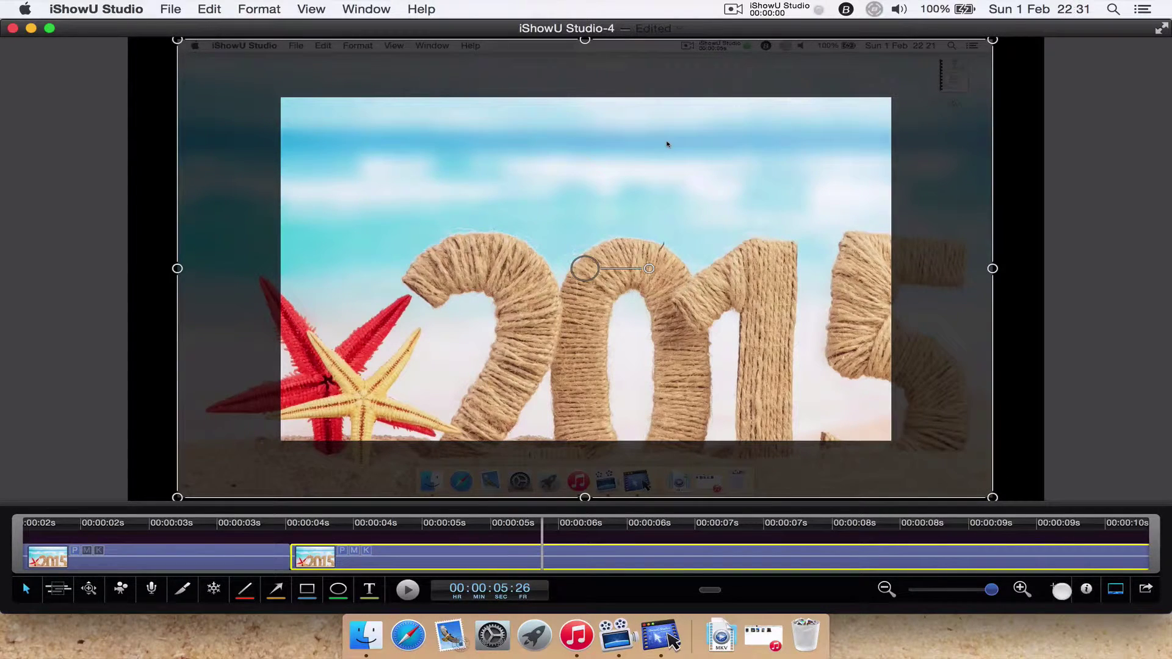
# Set the crop area to 1920 x 1080 and confirm it.
pyautogui.click(1060, 589)
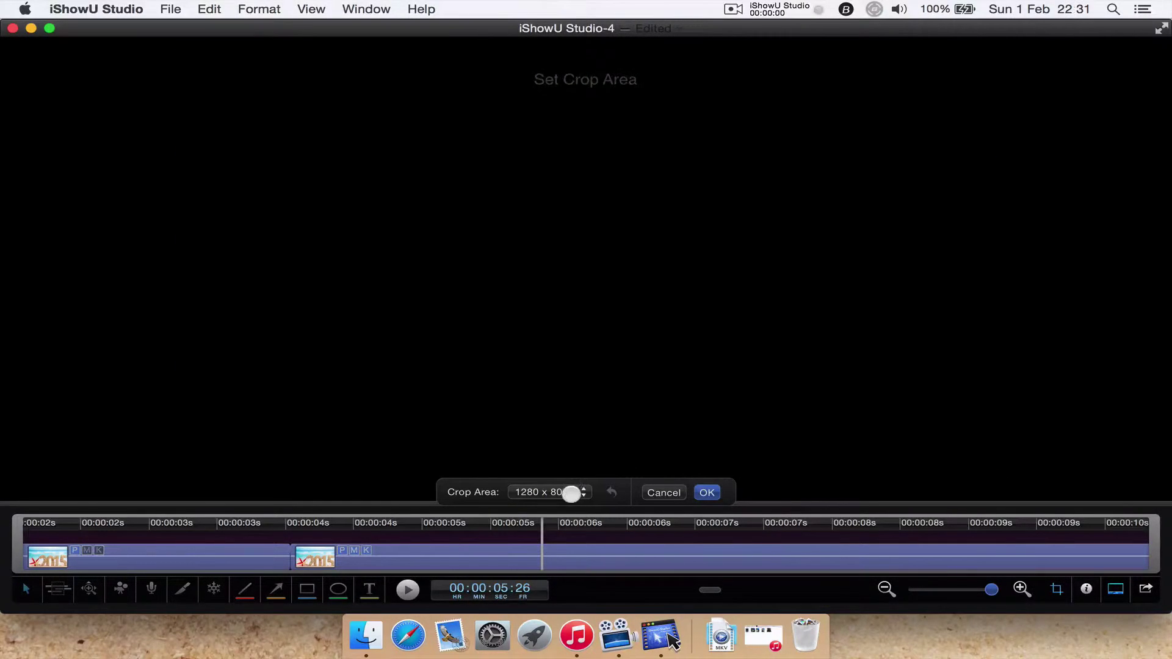
pyautogui.click(571, 491)
pyautogui.click(568, 504)
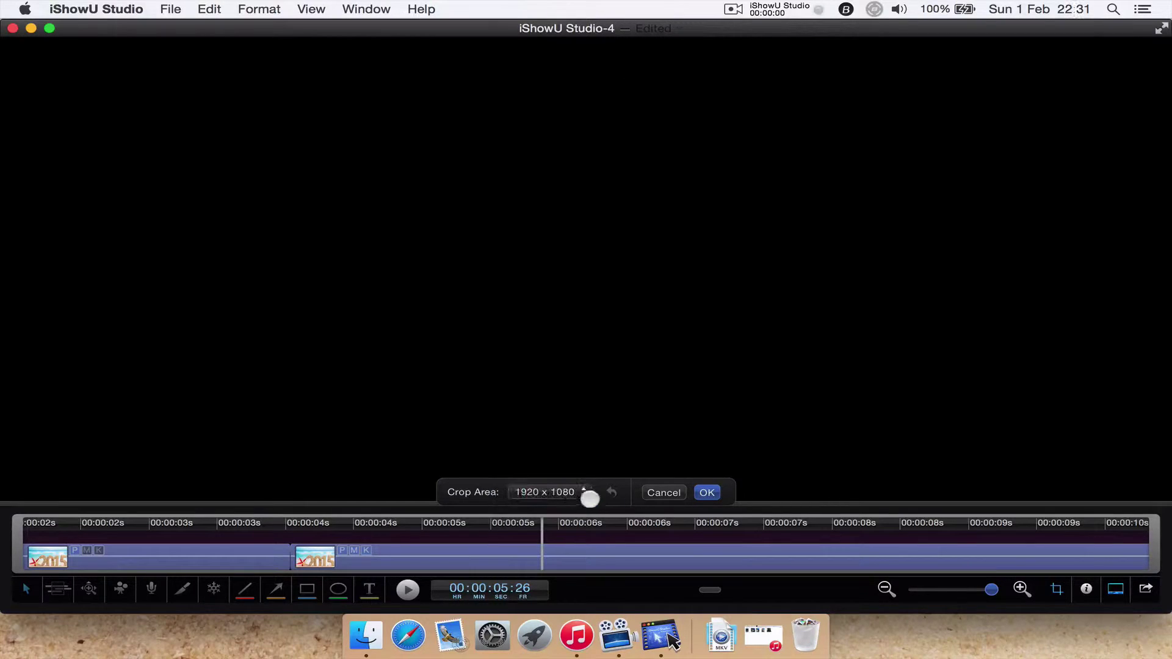
pyautogui.click(699, 491)
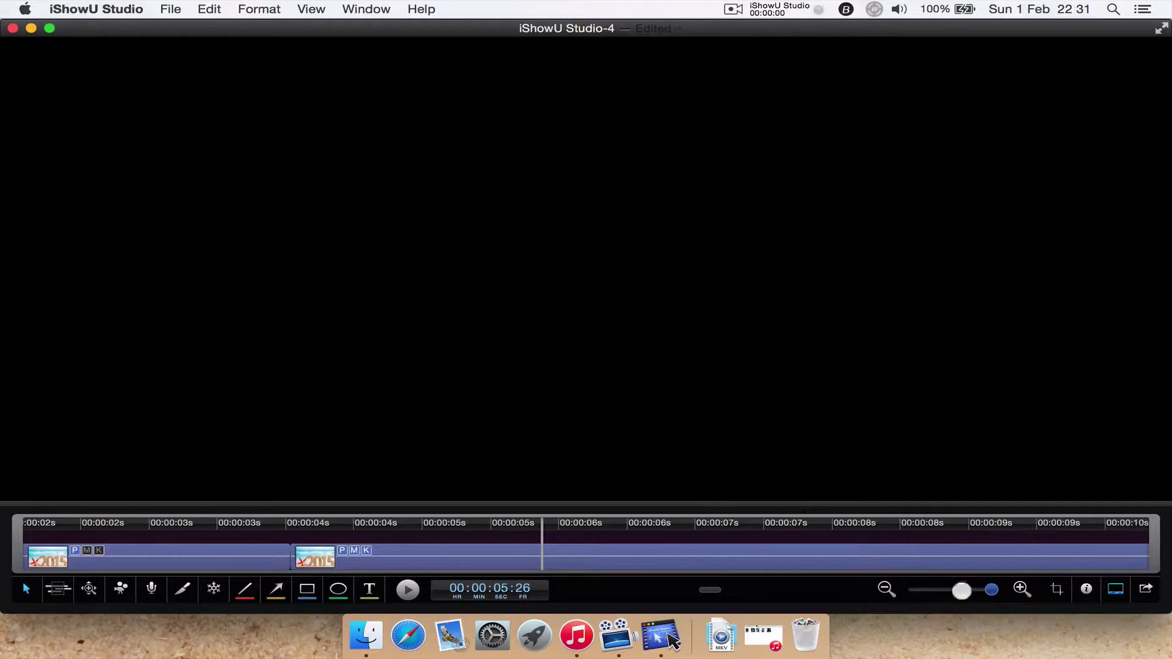